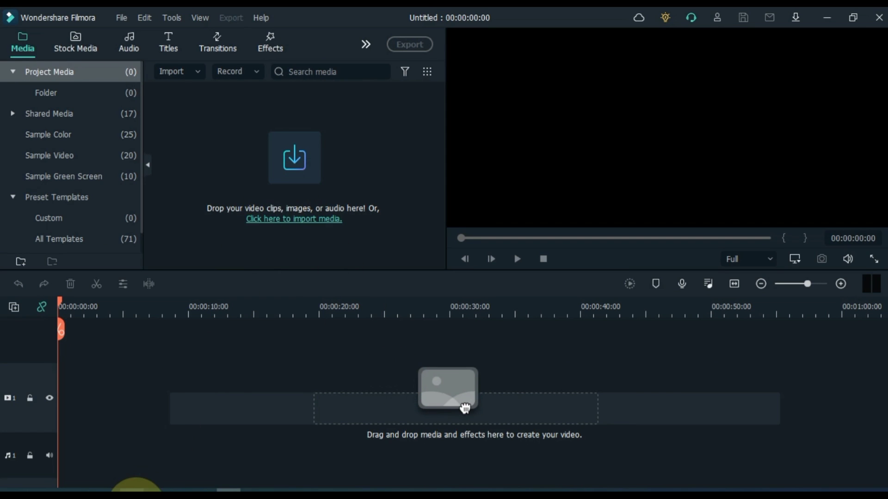
Step: Open the Neon Blue folder and preview the F.mp4 neon letter animation
{"action": "left_click", "coordinate": [136, 489]}
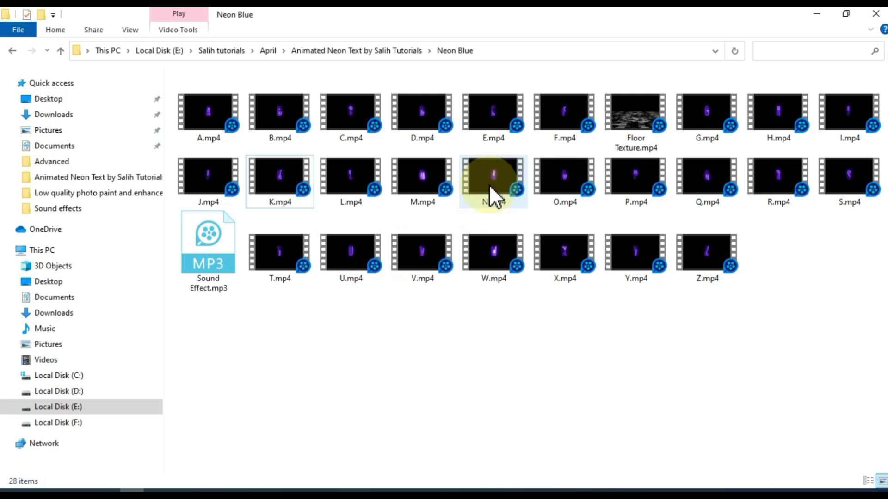
{"action": "double_click", "coordinate": [559, 128]}
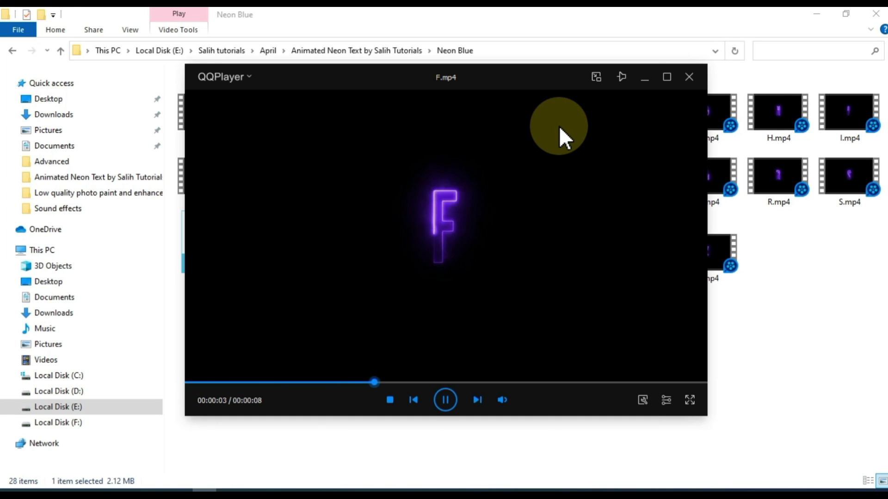
{"action": "left_click", "coordinate": [691, 77]}
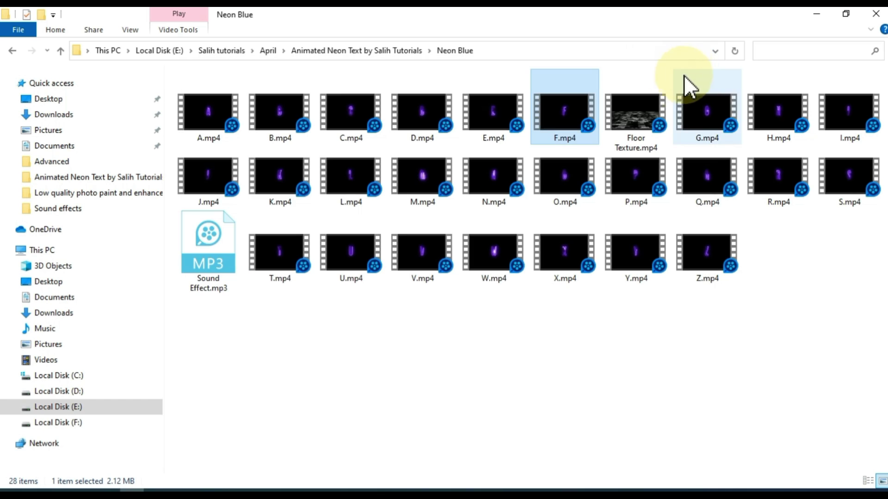
Step: Select A, C, E, B, O and K with F and drag them into Filmora's media
{"action": "left_click", "coordinate": [216, 138], "text": "ctrl"}
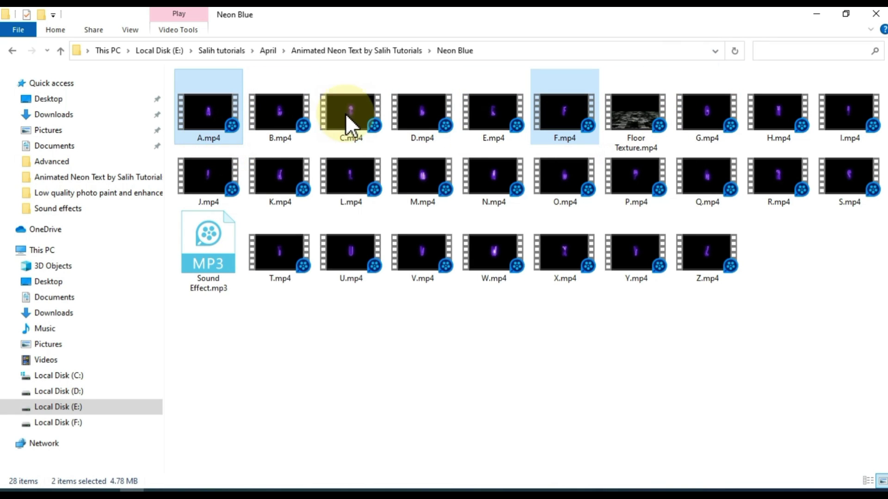
{"action": "left_click", "coordinate": [347, 116], "text": "ctrl"}
{"action": "left_click", "coordinate": [466, 125], "text": "ctrl"}
{"action": "left_click", "coordinate": [275, 138], "text": "ctrl"}
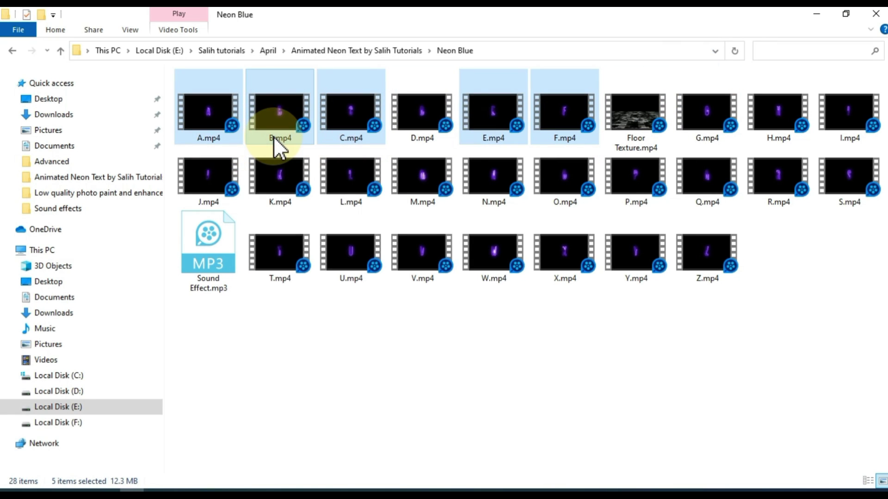
{"action": "left_click", "coordinate": [557, 189], "text": "ctrl"}
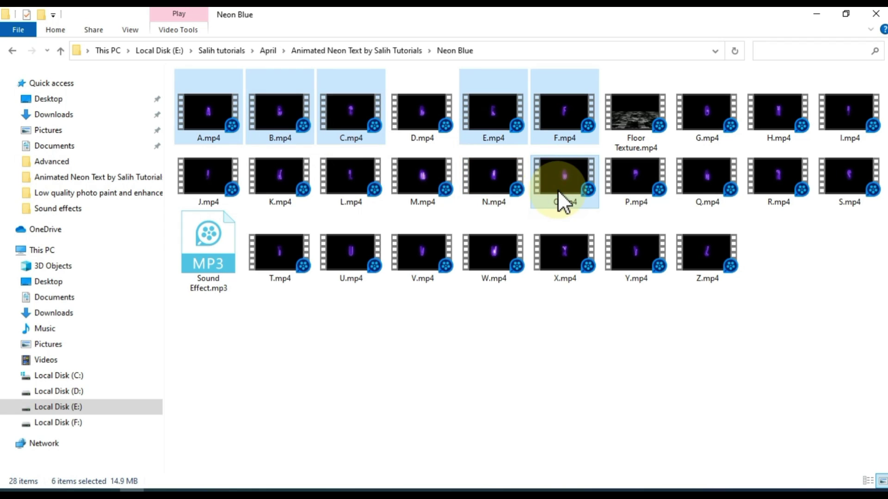
{"action": "left_click", "coordinate": [295, 174], "text": "ctrl"}
{"action": "left_click_drag", "start_coordinate": [270, 185], "coordinate": [327, 189]}
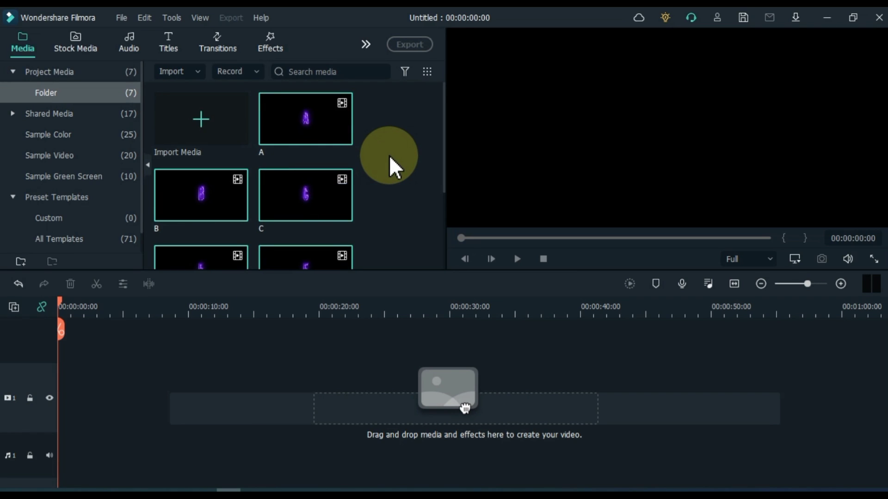
Step: Put clip F on track 1, keeping 1920 x 1080 25fps, and A above it
{"action": "scroll", "coordinate": [389, 154], "scroll_direction": "down", "scroll_amount": 3}
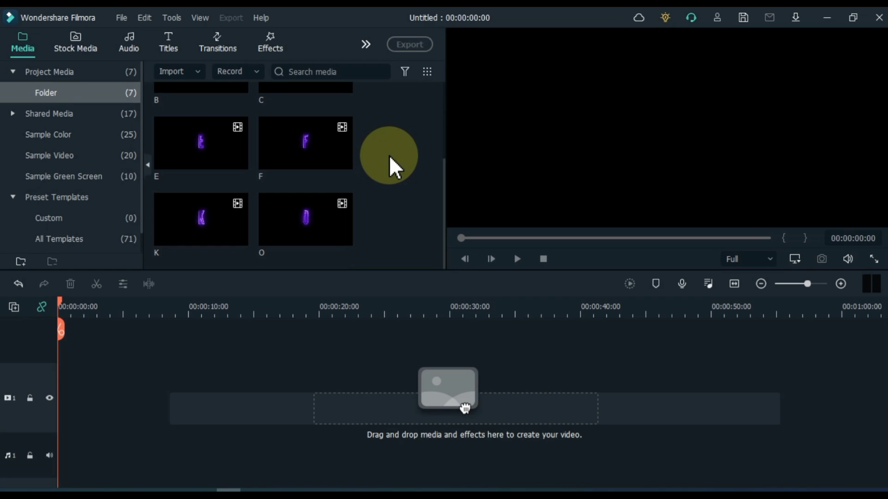
{"action": "double_click", "coordinate": [304, 167]}
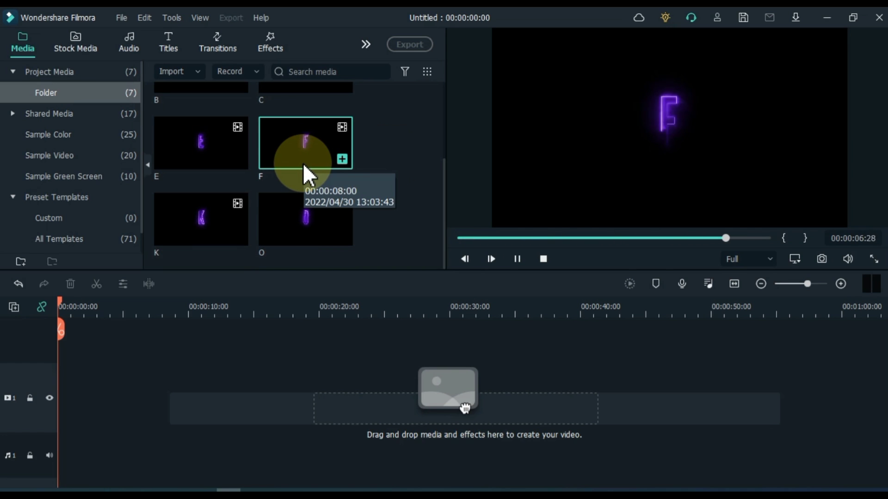
{"action": "left_click_drag", "start_coordinate": [307, 176], "coordinate": [55, 407]}
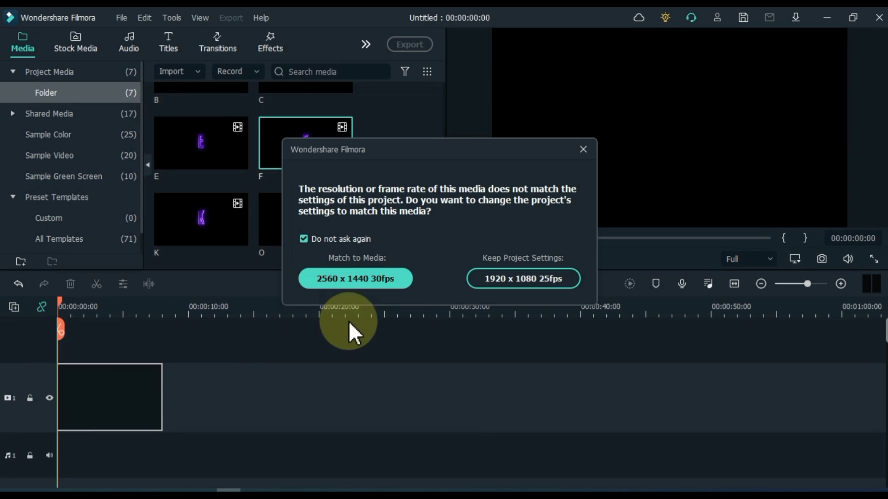
{"action": "left_click", "coordinate": [522, 278]}
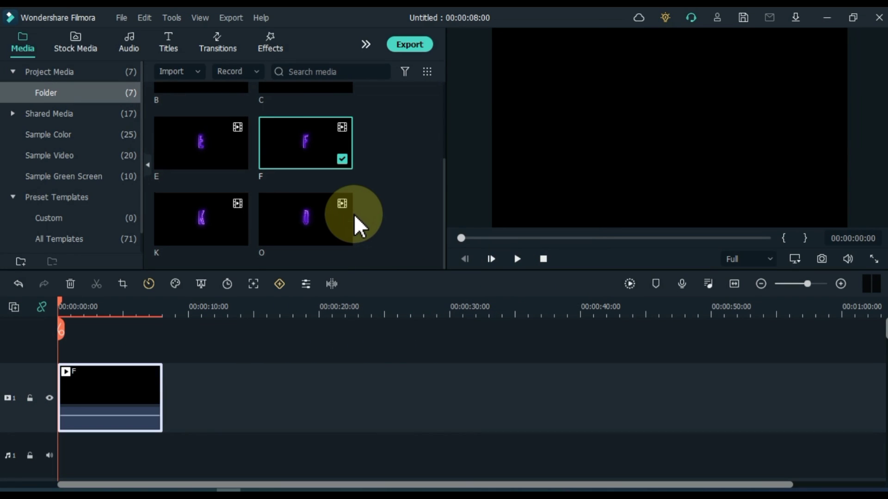
{"action": "scroll", "coordinate": [354, 215], "scroll_direction": "up", "scroll_amount": 3}
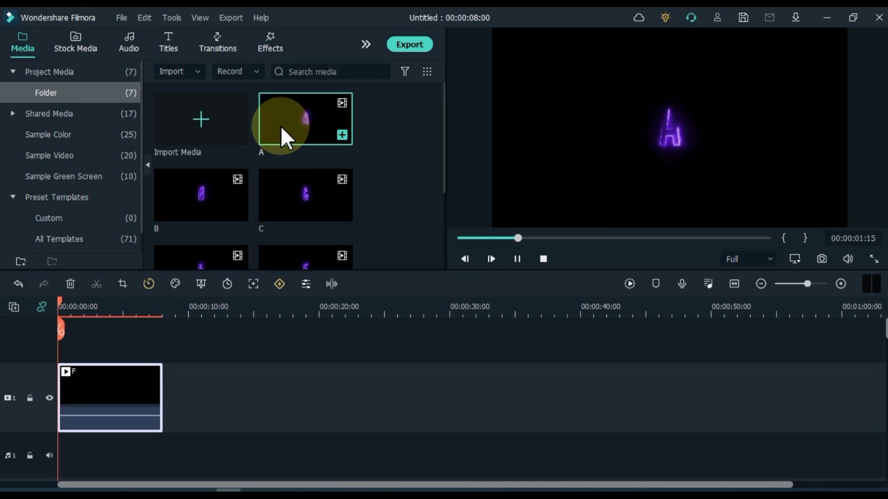
{"action": "left_click_drag", "start_coordinate": [281, 126], "coordinate": [41, 339]}
Step: Stack clips C, E and B on new tracks above A
{"action": "double_click", "coordinate": [304, 206]}
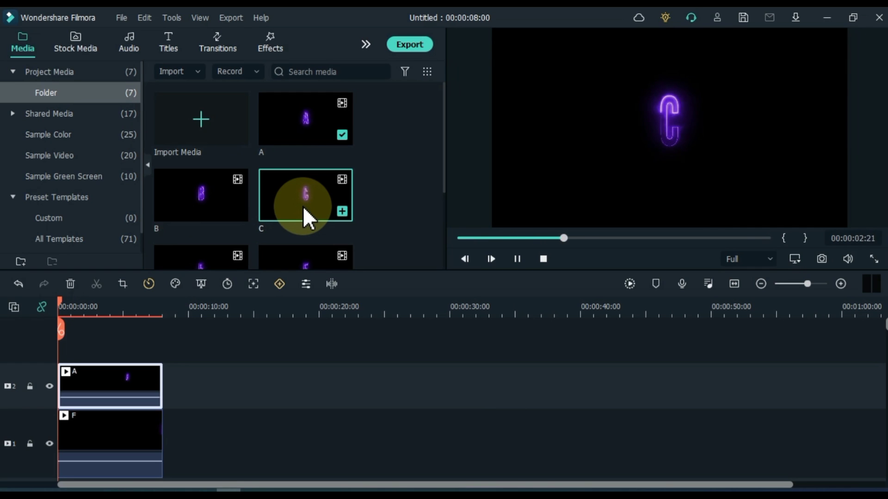
{"action": "left_click_drag", "start_coordinate": [304, 206], "coordinate": [39, 342]}
{"action": "scroll", "coordinate": [301, 176], "scroll_direction": "down", "scroll_amount": 3}
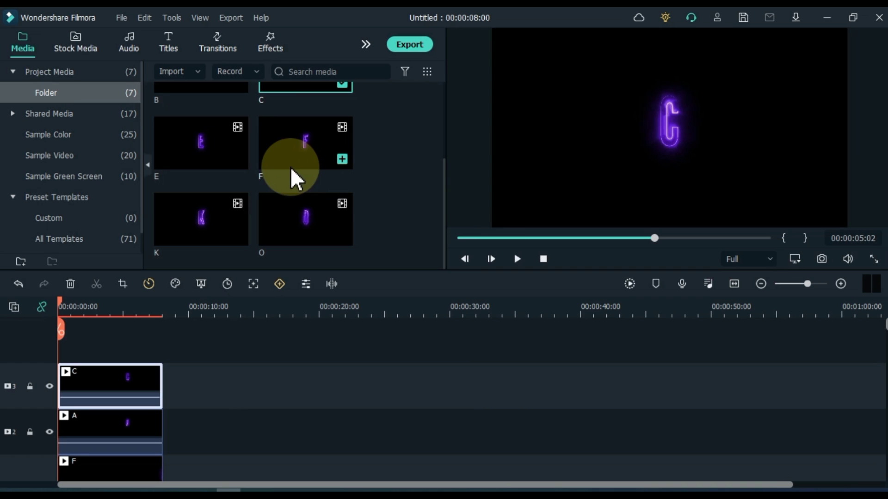
{"action": "double_click", "coordinate": [189, 149]}
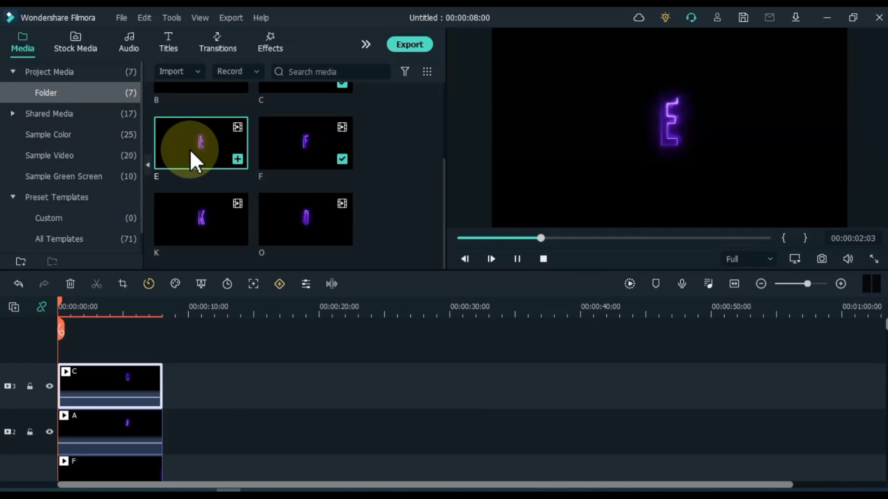
{"action": "left_click_drag", "start_coordinate": [190, 149], "coordinate": [52, 341]}
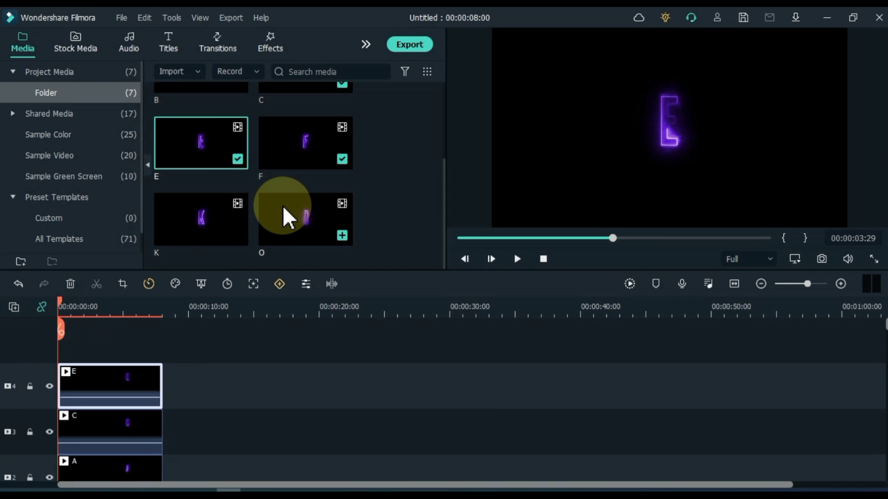
{"action": "scroll", "coordinate": [282, 205], "scroll_direction": "up", "scroll_amount": 3}
{"action": "left_click", "coordinate": [190, 202]}
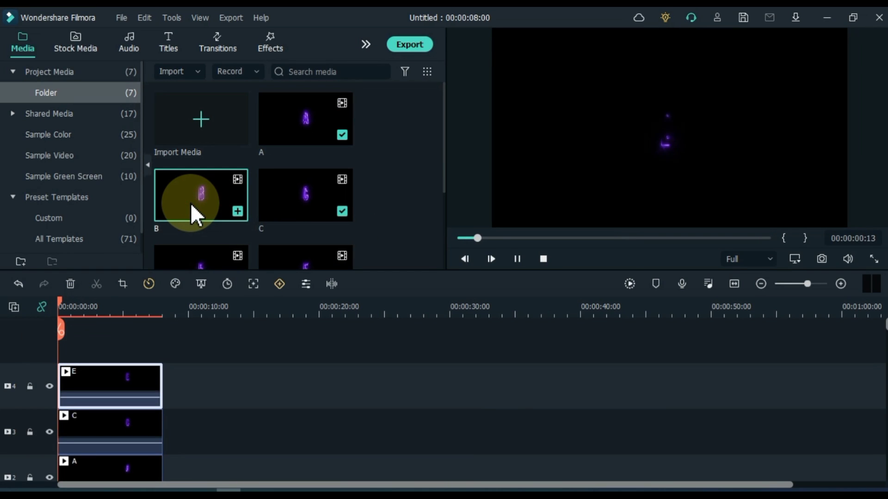
{"action": "left_click_drag", "start_coordinate": [190, 203], "coordinate": [59, 342]}
Step: Add two O clips and a K clip on new top tracks
{"action": "scroll", "coordinate": [312, 185], "scroll_direction": "down", "scroll_amount": 3}
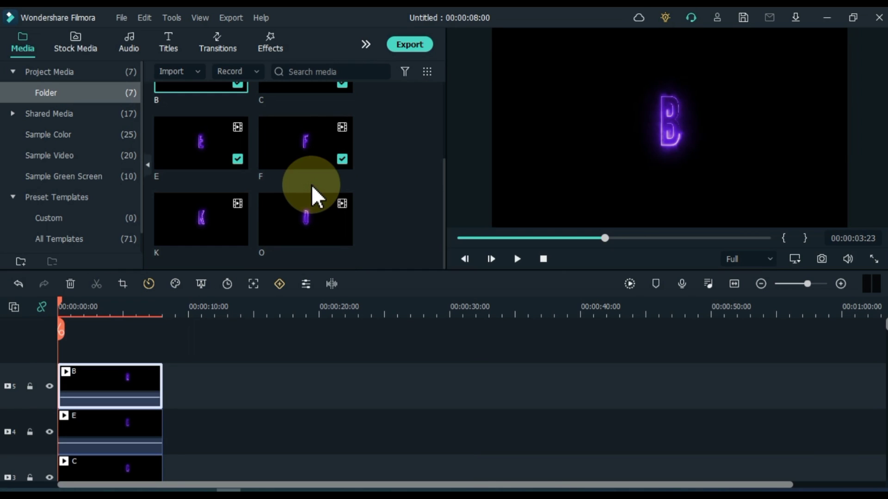
{"action": "double_click", "coordinate": [290, 215]}
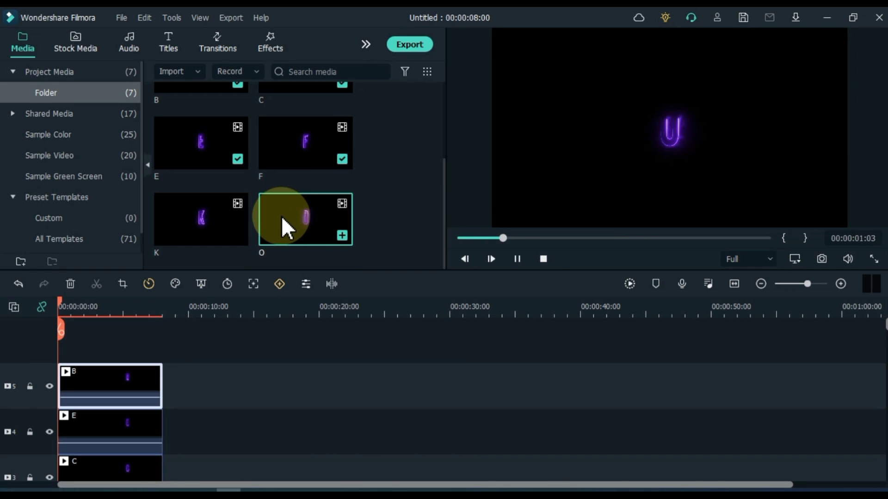
{"action": "left_click_drag", "start_coordinate": [281, 215], "coordinate": [48, 348]}
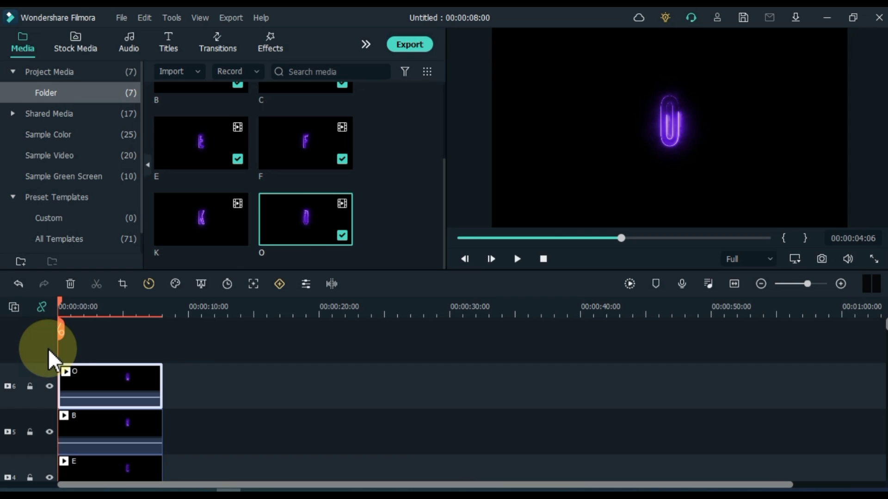
{"action": "left_click_drag", "start_coordinate": [312, 234], "coordinate": [46, 340]}
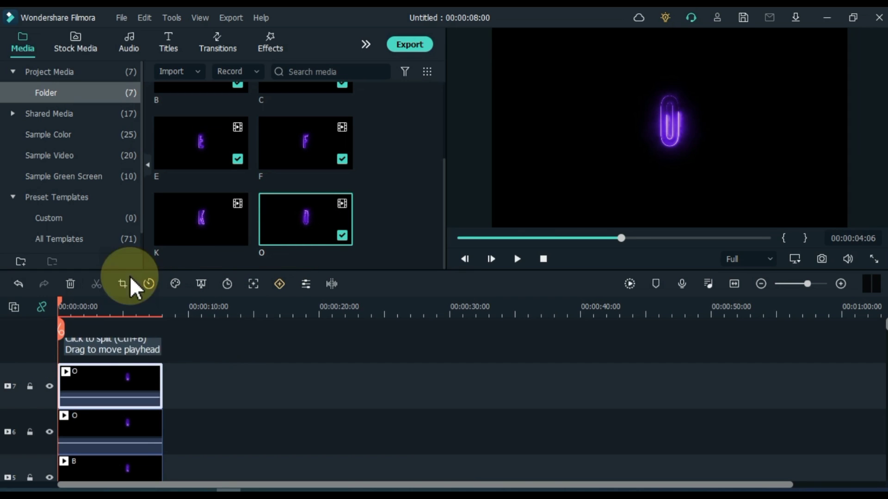
{"action": "double_click", "coordinate": [199, 225]}
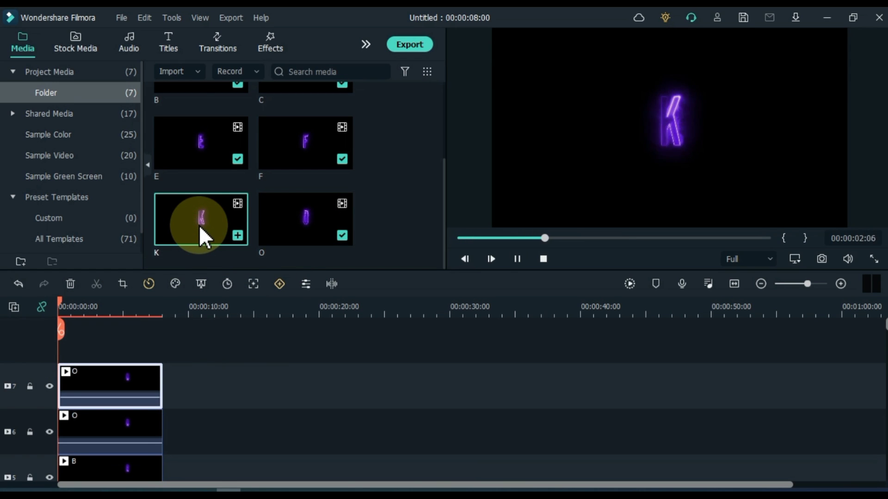
{"action": "left_click_drag", "start_coordinate": [203, 218], "coordinate": [49, 342]}
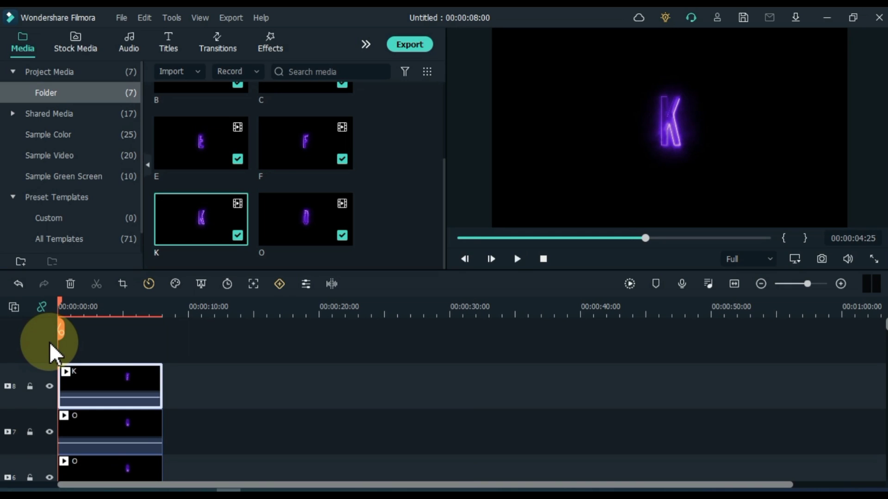
Step: Set the K clip and the track 7 O clip to Screen blending mode
{"action": "left_click", "coordinate": [118, 378]}
{"action": "double_click", "coordinate": [117, 378]}
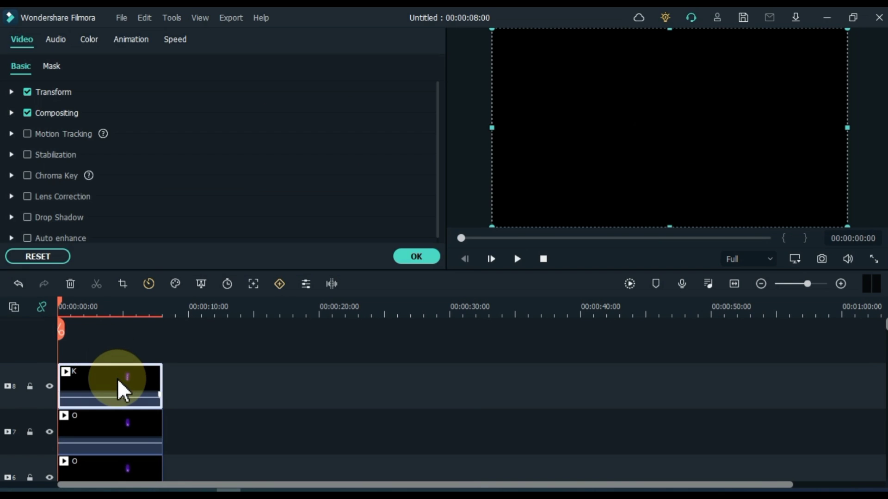
{"action": "left_click", "coordinate": [109, 310]}
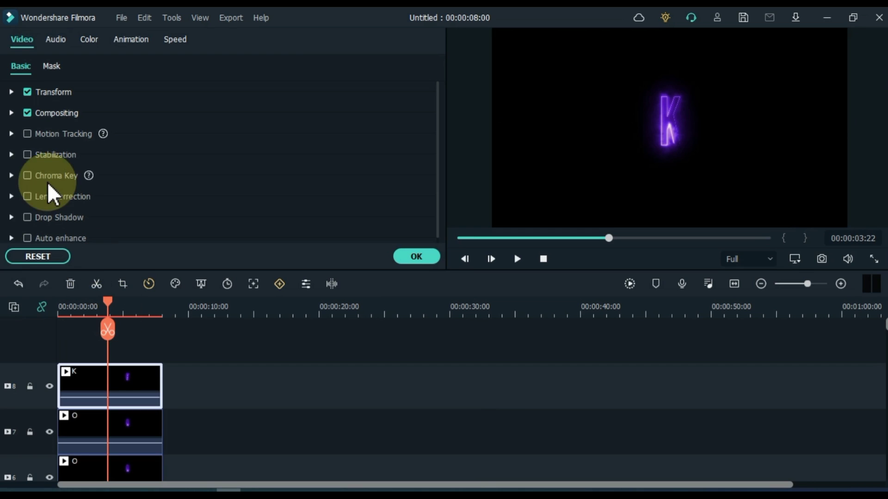
{"action": "left_click", "coordinate": [11, 112]}
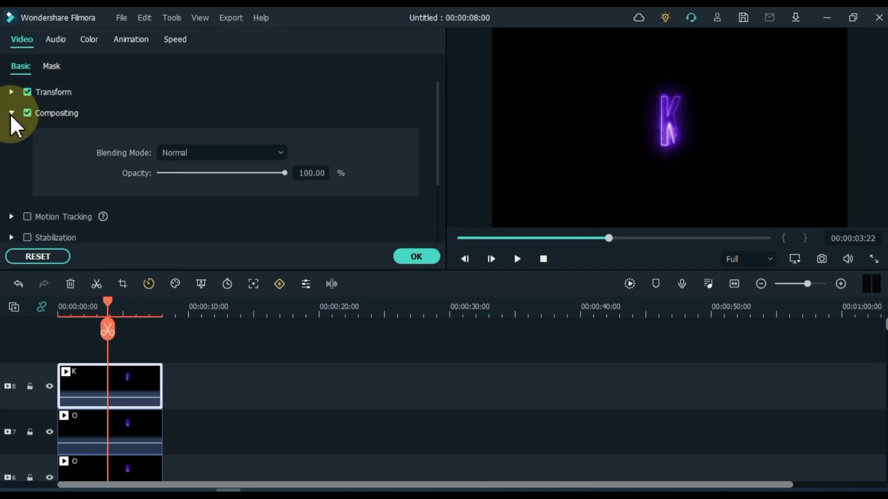
{"action": "left_click", "coordinate": [200, 151]}
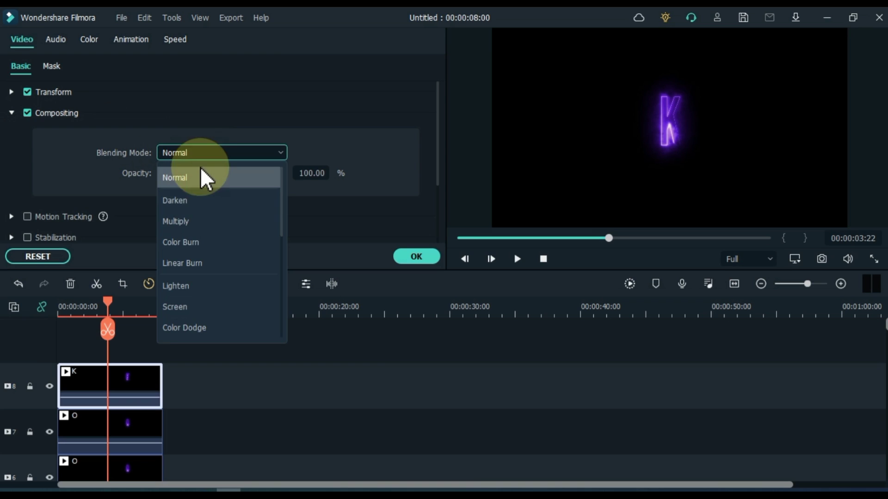
{"action": "left_click", "coordinate": [210, 306]}
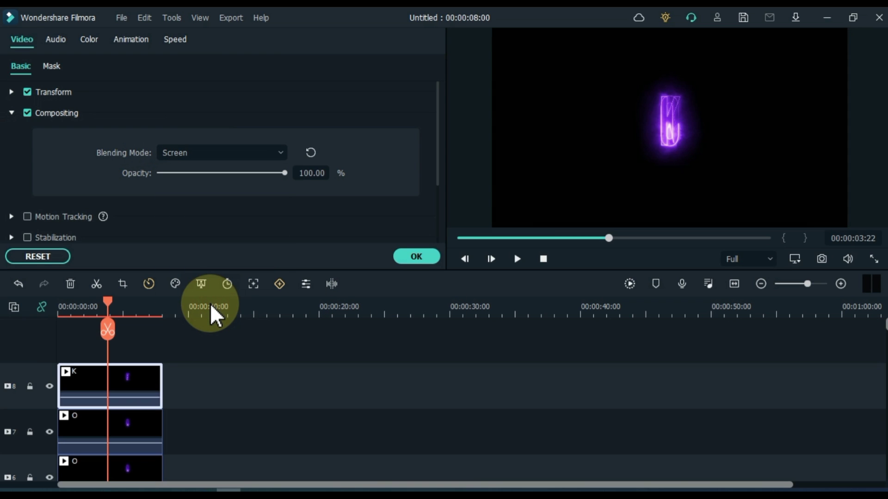
{"action": "left_click", "coordinate": [154, 423]}
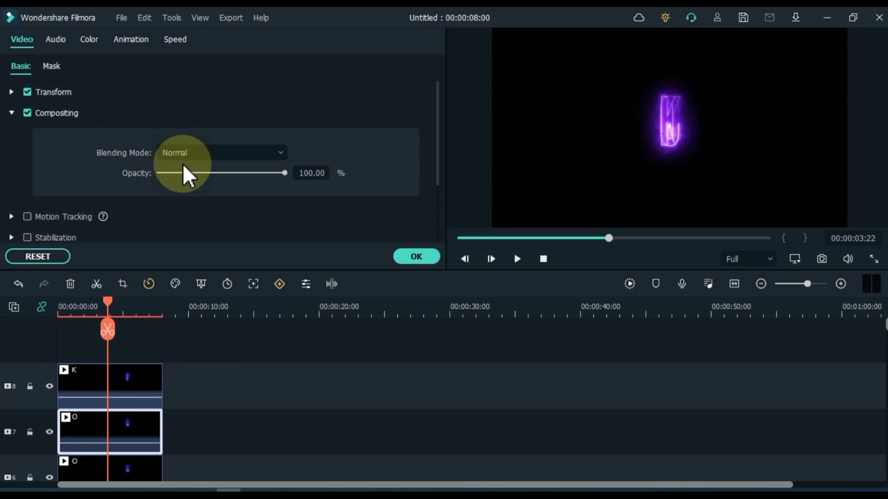
{"action": "left_click", "coordinate": [189, 153]}
{"action": "left_click", "coordinate": [184, 307]}
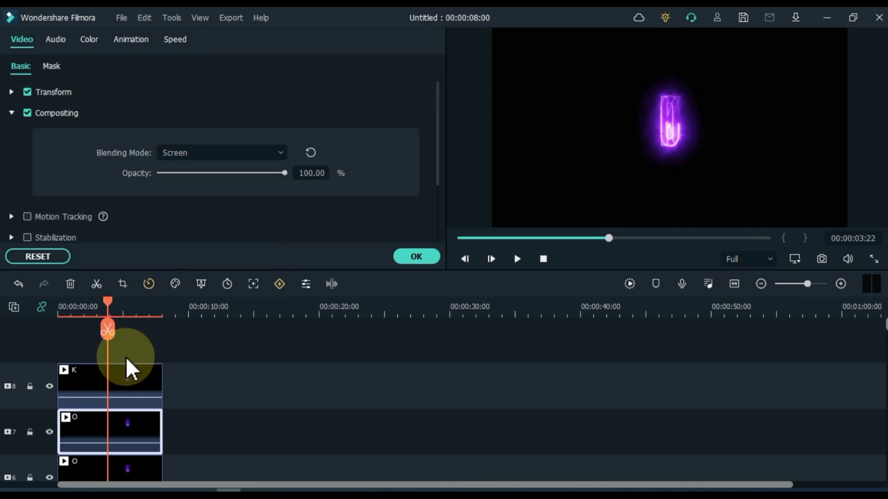
Step: Switch the track 6 O, B and E clips to Screen blending
{"action": "scroll", "coordinate": [120, 374], "scroll_direction": "down", "scroll_amount": 1}
{"action": "left_click", "coordinate": [113, 427]}
{"action": "left_click", "coordinate": [182, 154]}
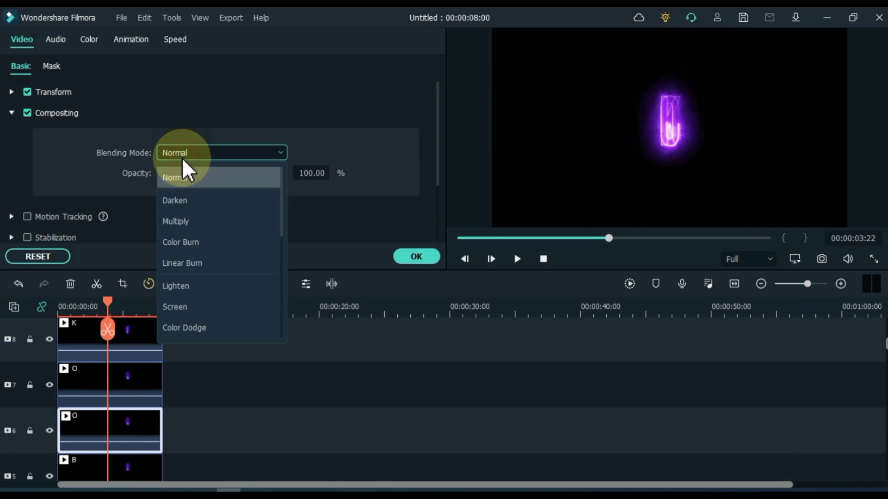
{"action": "left_click", "coordinate": [186, 306]}
{"action": "left_click", "coordinate": [126, 463]}
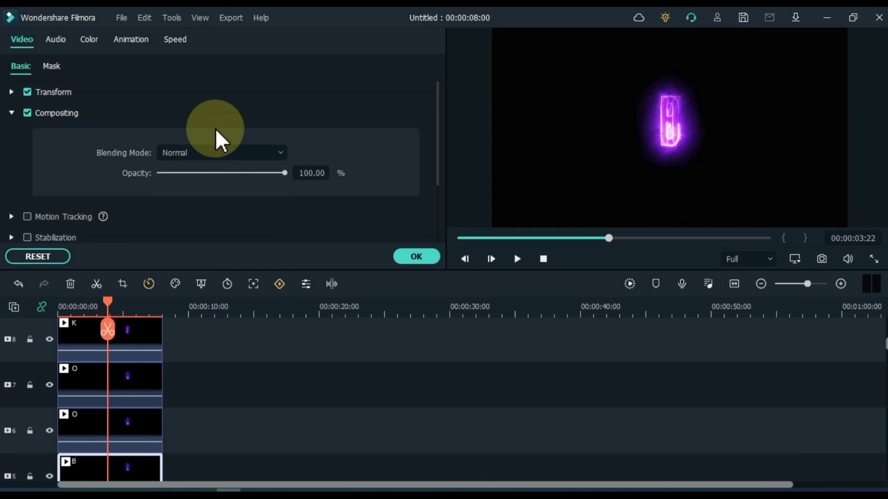
{"action": "left_click", "coordinate": [215, 154]}
{"action": "left_click", "coordinate": [190, 307]}
{"action": "scroll", "coordinate": [123, 405], "scroll_direction": "down", "scroll_amount": 4}
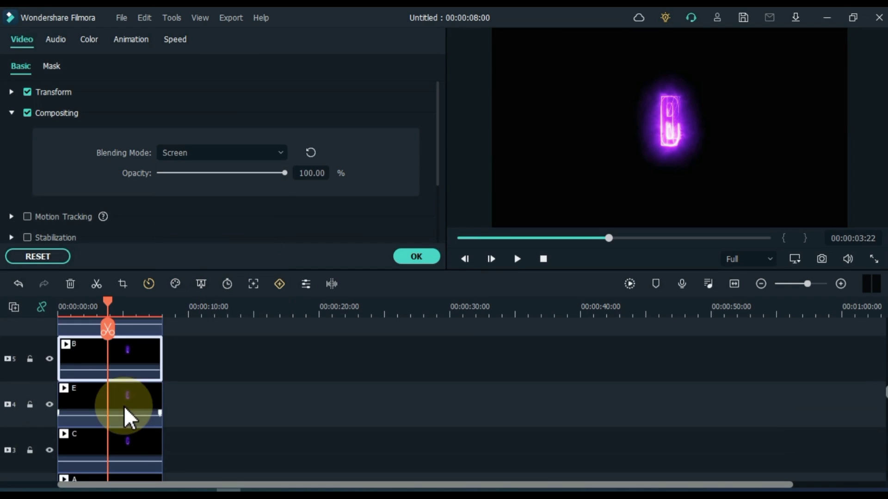
{"action": "left_click", "coordinate": [120, 352]}
{"action": "left_click", "coordinate": [181, 153]}
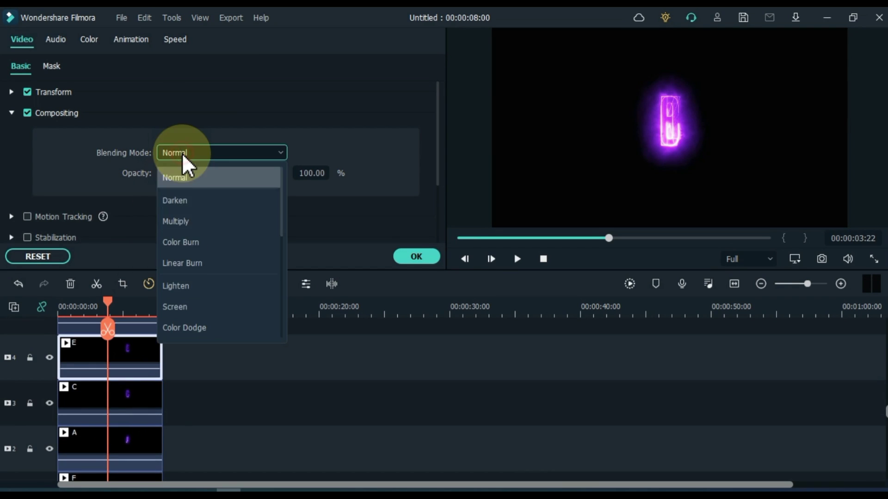
{"action": "left_click", "coordinate": [178, 307]}
Step: Give the C, A and F clips Screen blending mode
{"action": "left_click", "coordinate": [119, 396]}
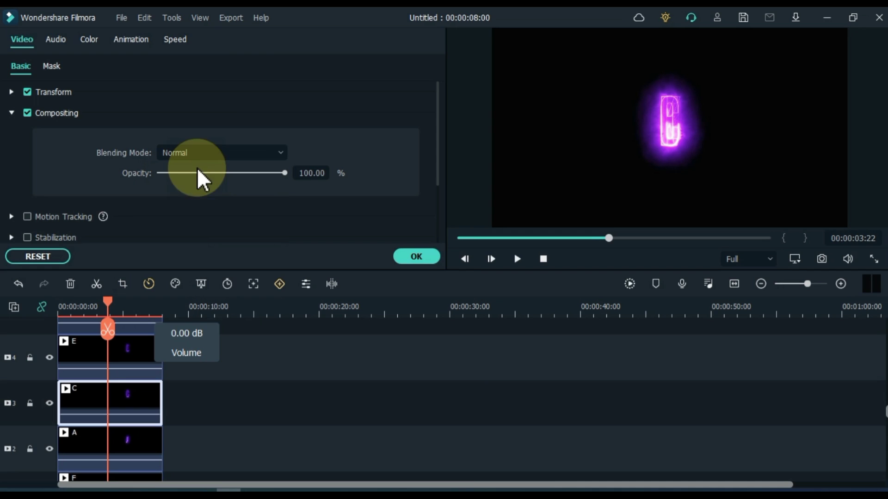
{"action": "left_click", "coordinate": [200, 153]}
{"action": "left_click", "coordinate": [187, 306]}
{"action": "left_click", "coordinate": [121, 433]}
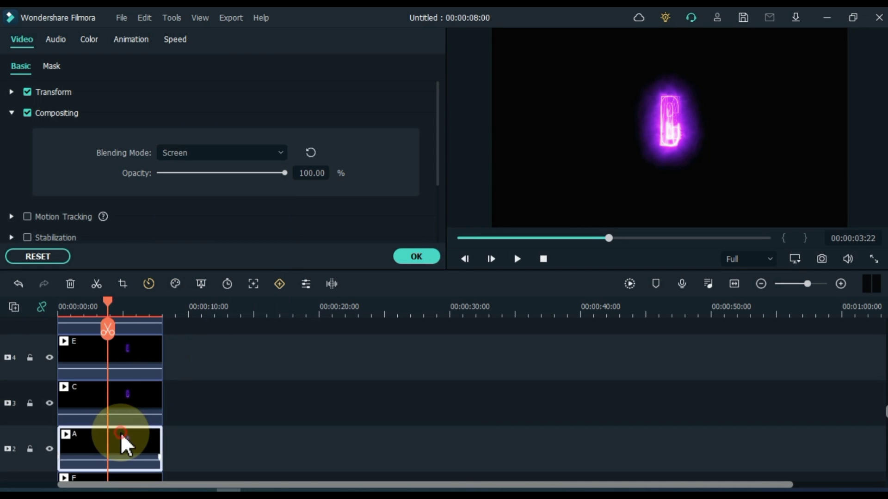
{"action": "left_click", "coordinate": [207, 148]}
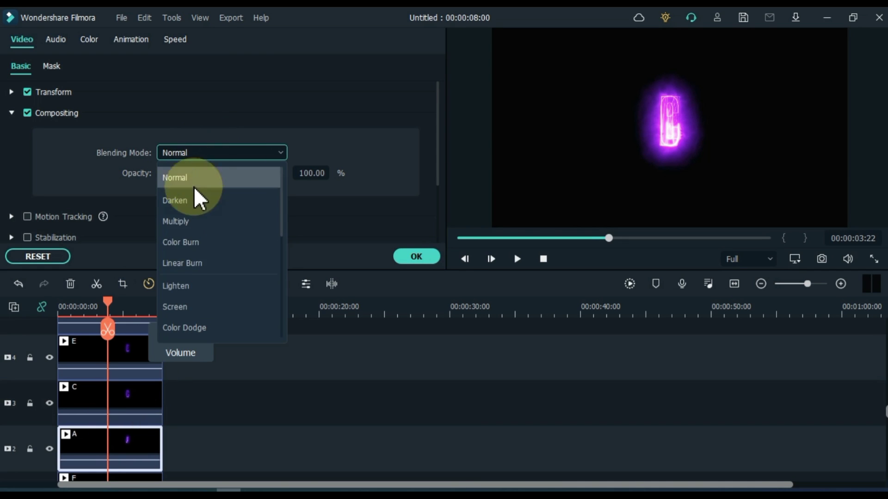
{"action": "left_click", "coordinate": [177, 308]}
{"action": "scroll", "coordinate": [125, 397], "scroll_direction": "down", "scroll_amount": 2}
{"action": "scroll", "coordinate": [124, 403], "scroll_direction": "down", "scroll_amount": 1}
{"action": "left_click", "coordinate": [121, 387]}
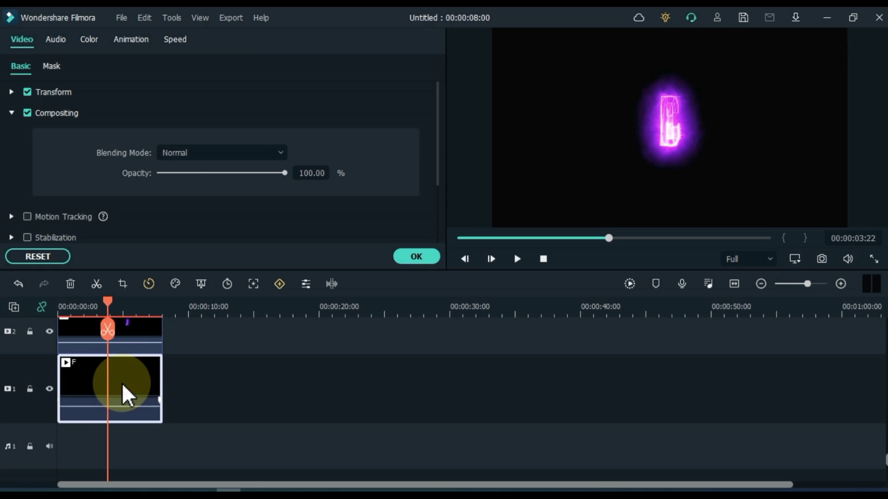
{"action": "left_click", "coordinate": [174, 153]}
{"action": "left_click", "coordinate": [180, 311]}
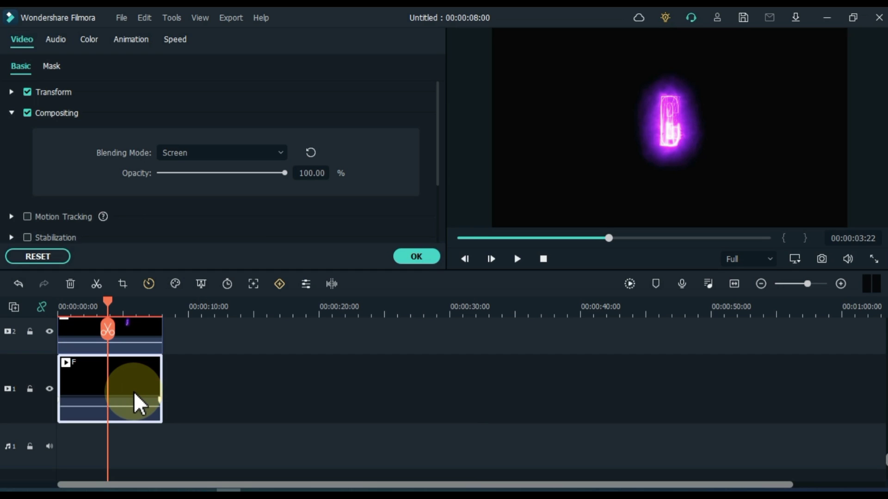
Step: Shift the F, A and C letters horizontally to start the FACEBOOK row
{"action": "left_click", "coordinate": [12, 94]}
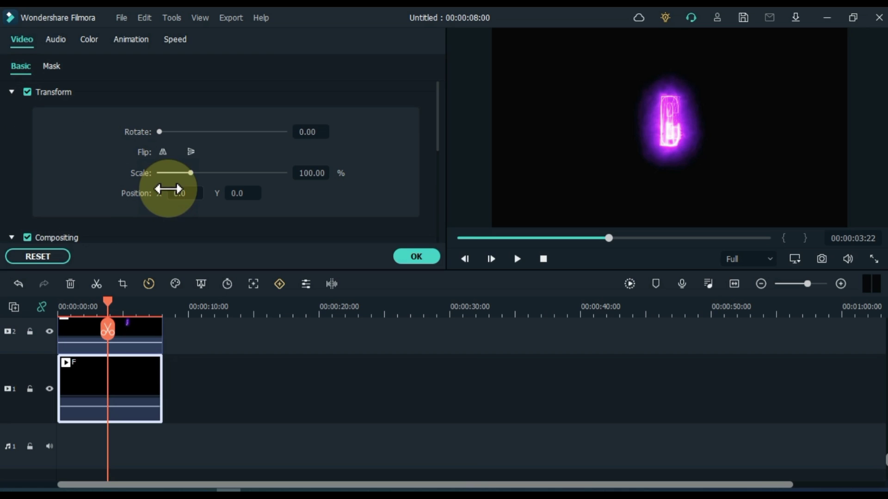
{"action": "left_click_drag", "start_coordinate": [164, 192], "coordinate": [75, 175]}
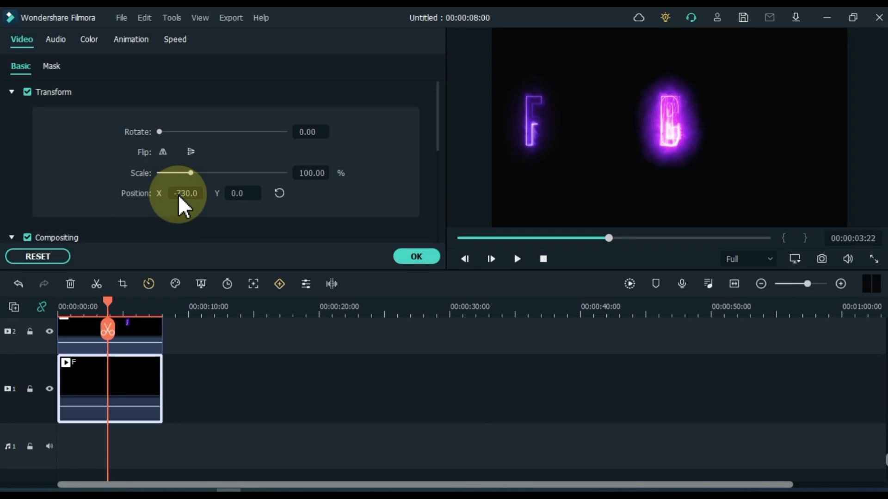
{"action": "left_click", "coordinate": [121, 353]}
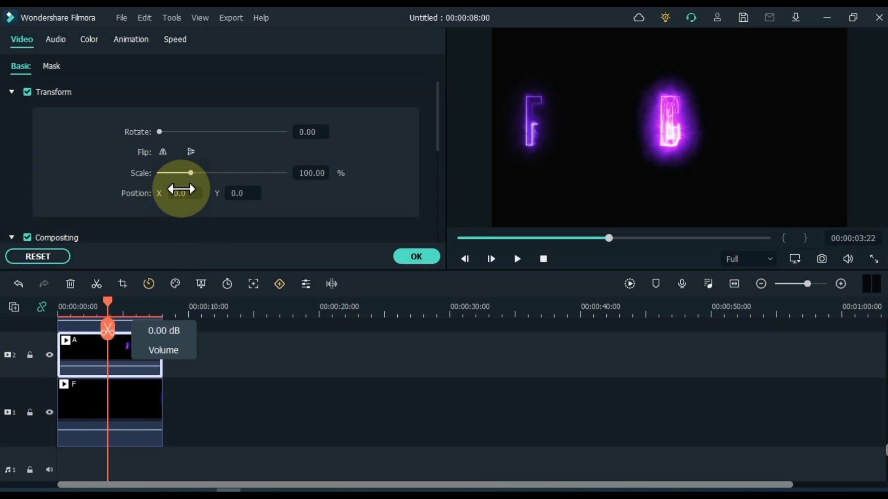
{"action": "left_click_drag", "start_coordinate": [181, 189], "coordinate": [115, 185]}
{"action": "scroll", "coordinate": [121, 369], "scroll_direction": "up", "scroll_amount": 2}
{"action": "left_click", "coordinate": [123, 376]}
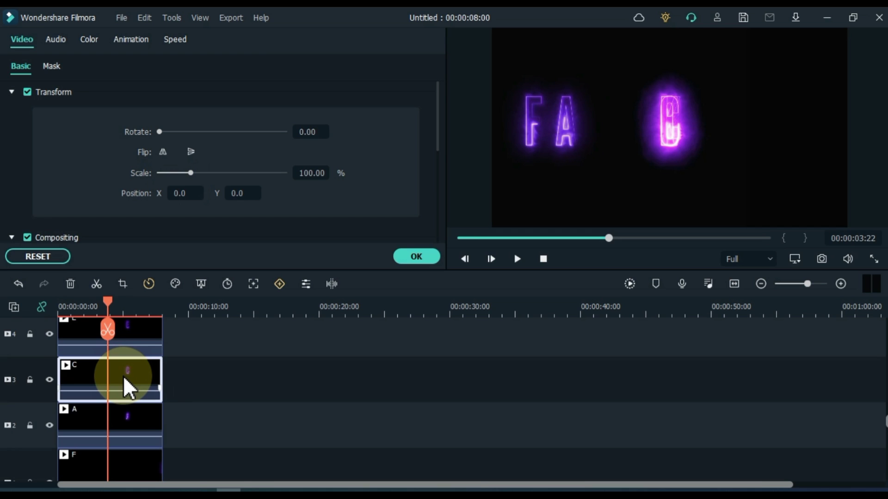
{"action": "left_click_drag", "start_coordinate": [180, 193], "coordinate": [202, 199]}
Step: Step through the E, B, O and K clips, moving the track 6 O right
{"action": "scroll", "coordinate": [133, 382], "scroll_direction": "up", "scroll_amount": 1}
{"action": "left_click", "coordinate": [132, 383]}
{"action": "scroll", "coordinate": [132, 400], "scroll_direction": "up", "scroll_amount": 1}
{"action": "left_click", "coordinate": [134, 354]}
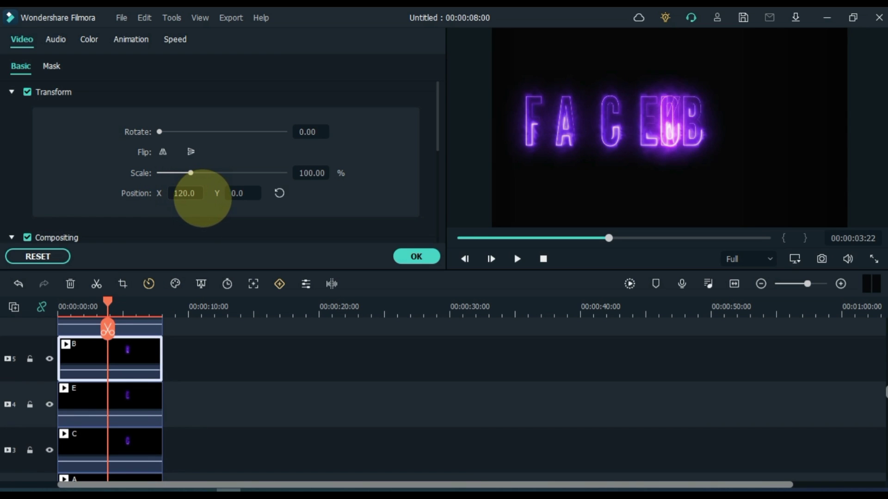
{"action": "scroll", "coordinate": [123, 361], "scroll_direction": "up", "scroll_amount": 1}
{"action": "left_click", "coordinate": [123, 361]}
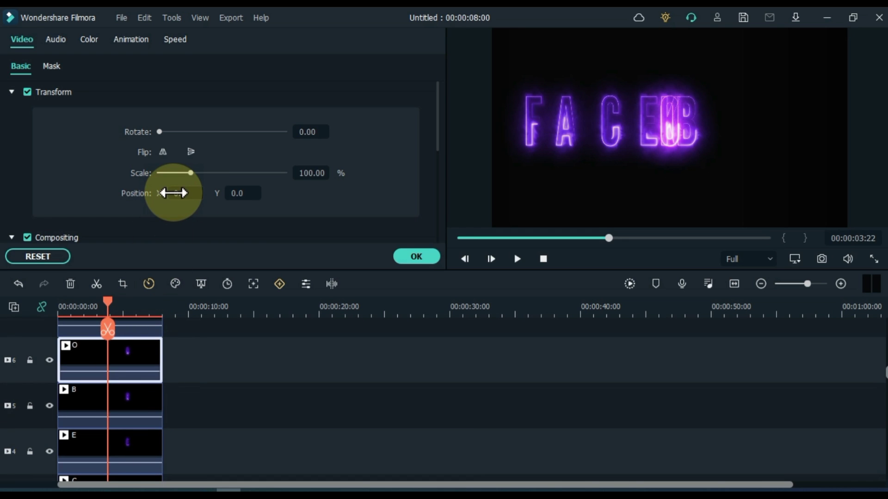
{"action": "left_click_drag", "start_coordinate": [175, 193], "coordinate": [278, 197]}
{"action": "scroll", "coordinate": [130, 356], "scroll_direction": "up", "scroll_amount": 1}
{"action": "left_click", "coordinate": [129, 356]}
{"action": "scroll", "coordinate": [125, 356], "scroll_direction": "up", "scroll_amount": 1}
{"action": "left_click", "coordinate": [134, 368]}
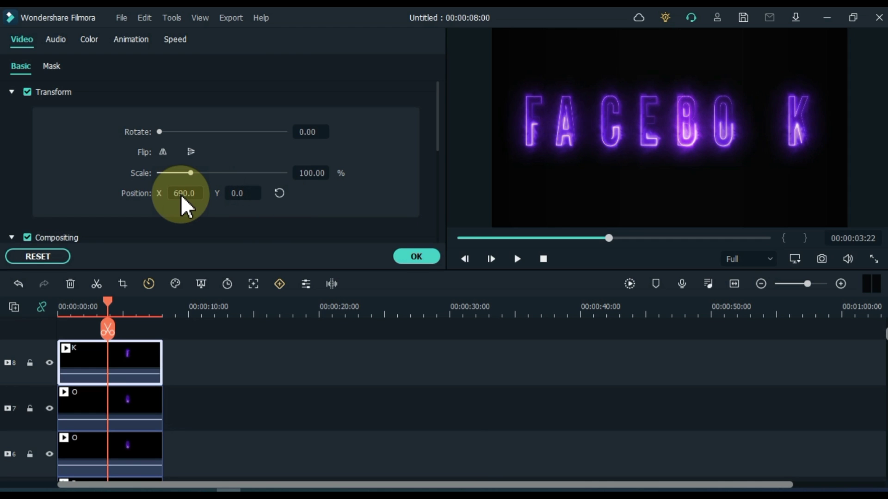
Step: Slide the second O right to complete FACEBOOK and nudge C's spacing
{"action": "left_click", "coordinate": [99, 403]}
{"action": "left_click", "coordinate": [181, 195]}
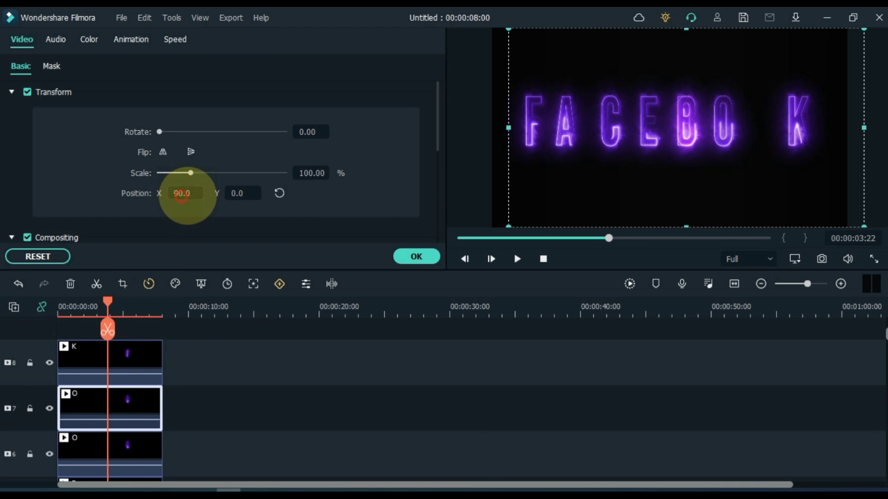
{"action": "left_click_drag", "start_coordinate": [181, 195], "coordinate": [234, 194]}
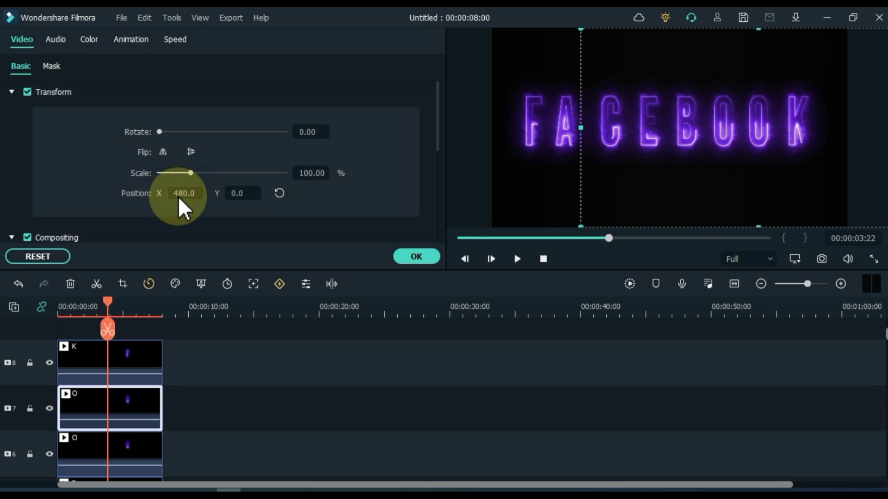
{"action": "scroll", "coordinate": [98, 412], "scroll_direction": "down", "scroll_amount": 3}
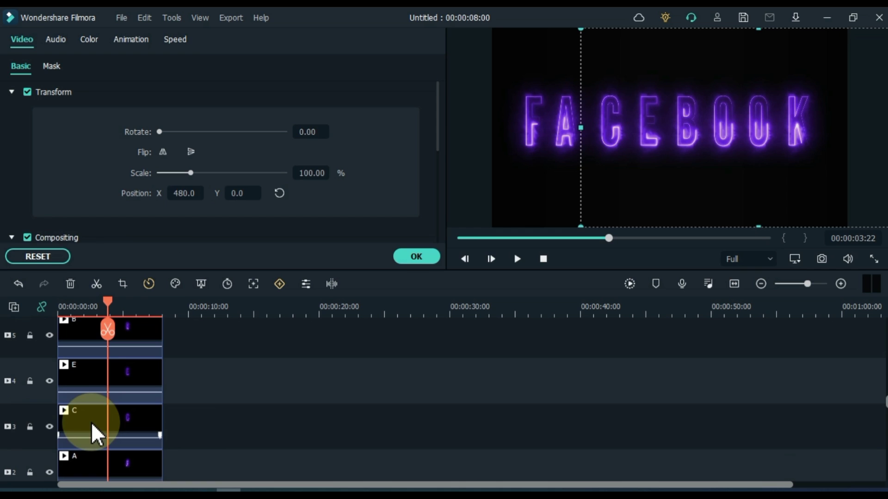
{"action": "left_click", "coordinate": [92, 423]}
{"action": "left_click_drag", "start_coordinate": [185, 193], "coordinate": [179, 193]}
Step: Check the E and B positions and nudge the first O slightly
{"action": "left_click", "coordinate": [122, 372]}
{"action": "scroll", "coordinate": [141, 323], "scroll_direction": "up", "scroll_amount": 1}
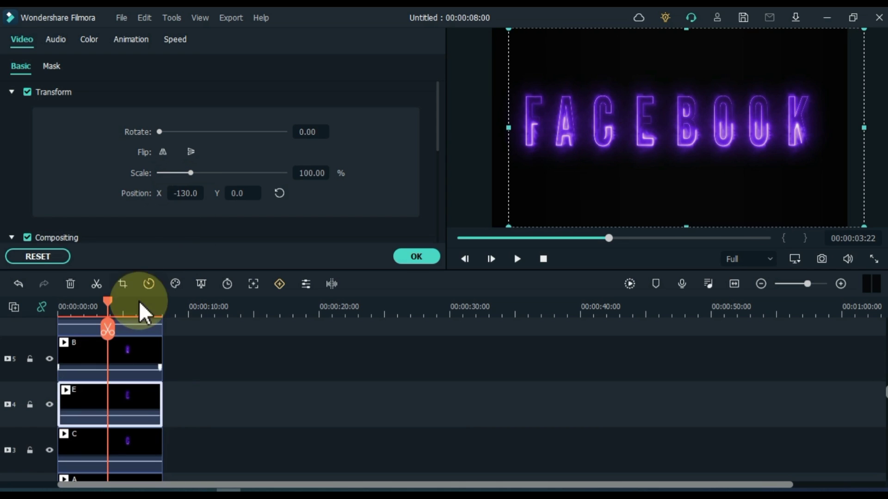
{"action": "left_click", "coordinate": [112, 388]}
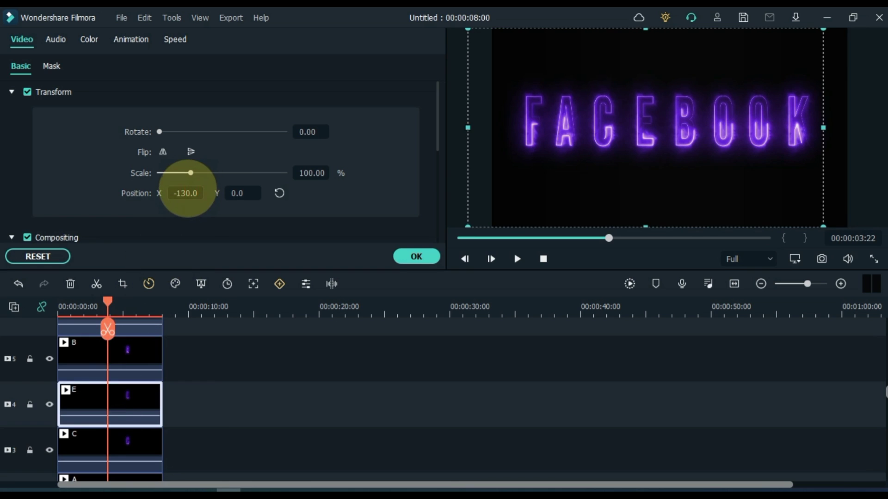
{"action": "left_click", "coordinate": [119, 351]}
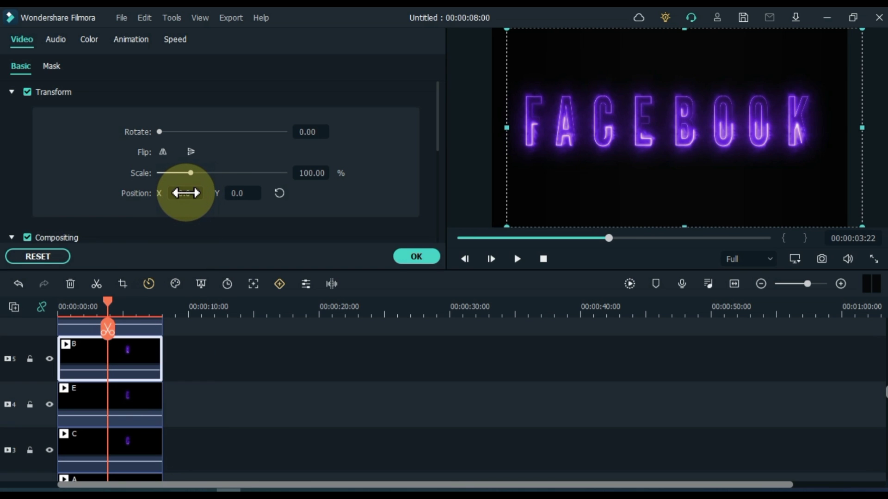
{"action": "scroll", "coordinate": [142, 345], "scroll_direction": "up", "scroll_amount": 1}
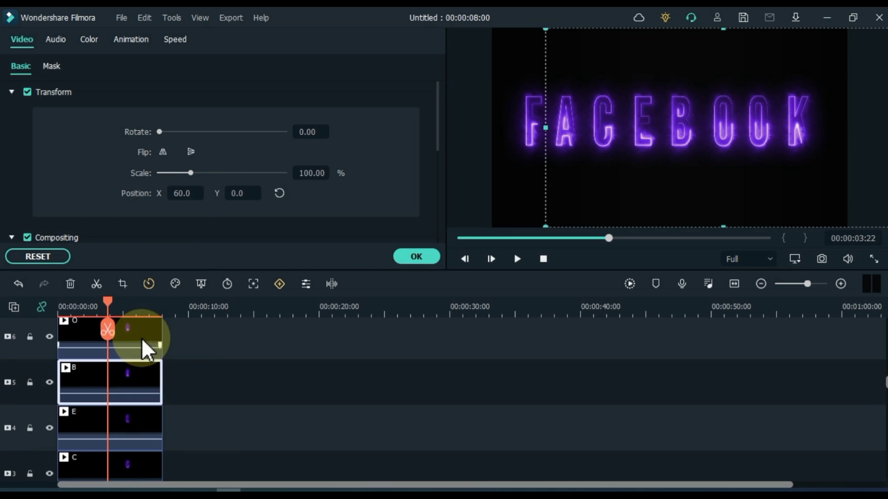
{"action": "left_click", "coordinate": [143, 344]}
{"action": "mouse_move", "coordinate": [178, 197]}
{"action": "left_mouse_down"}
{"action": "mouse_move", "coordinate": [162, 196]}
{"action": "mouse_move", "coordinate": [184, 196]}
{"action": "left_mouse_up"}
{"action": "scroll", "coordinate": [160, 370], "scroll_direction": "up", "scroll_amount": 3}
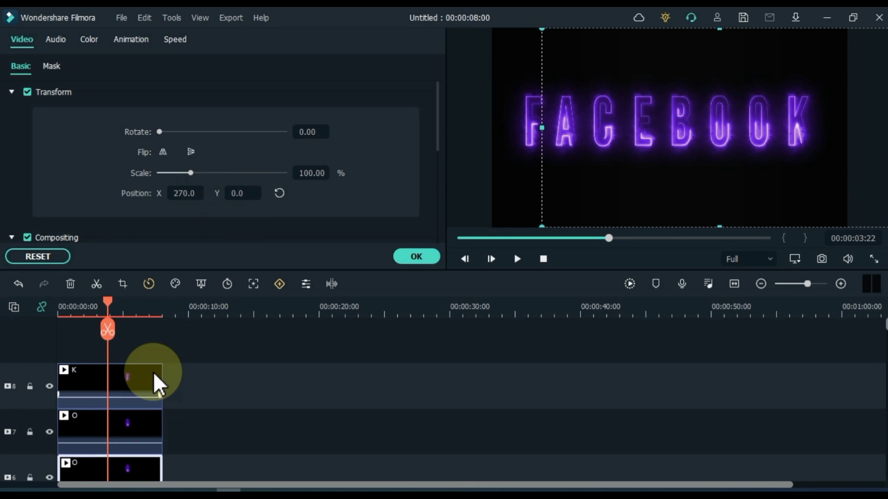
{"action": "scroll", "coordinate": [153, 372], "scroll_direction": "down", "scroll_amount": 3}
{"action": "scroll", "coordinate": [154, 371], "scroll_direction": "down", "scroll_amount": 4}
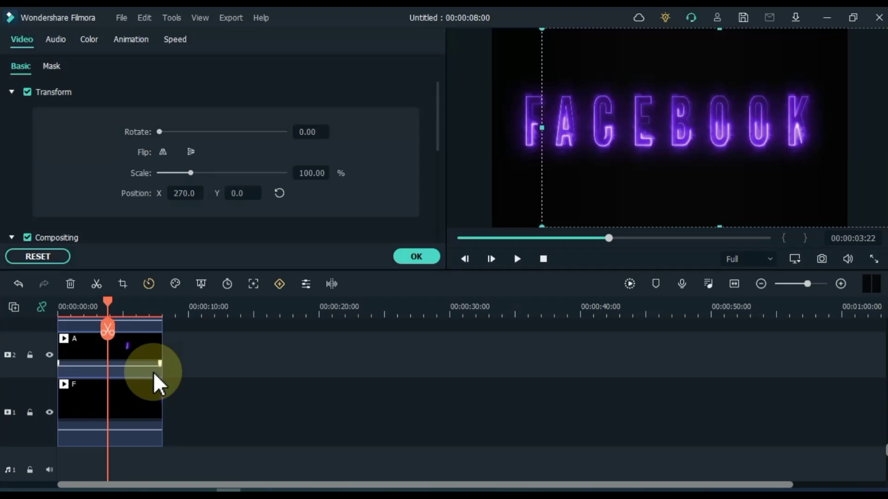
Step: Raise the F and A letters and copy the Position Y value 300
{"action": "left_click", "coordinate": [119, 394]}
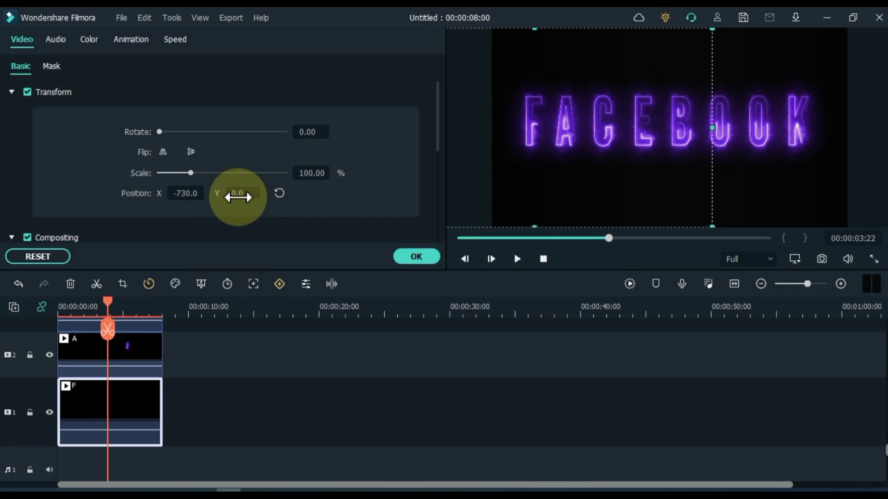
{"action": "left_click_drag", "start_coordinate": [236, 194], "coordinate": [300, 197]}
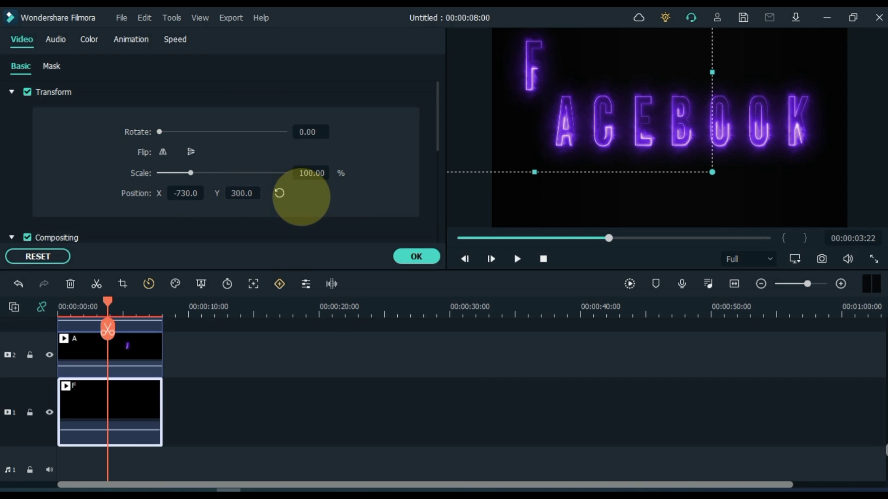
{"action": "left_click", "coordinate": [121, 349]}
{"action": "left_click_drag", "start_coordinate": [242, 189], "coordinate": [277, 192]}
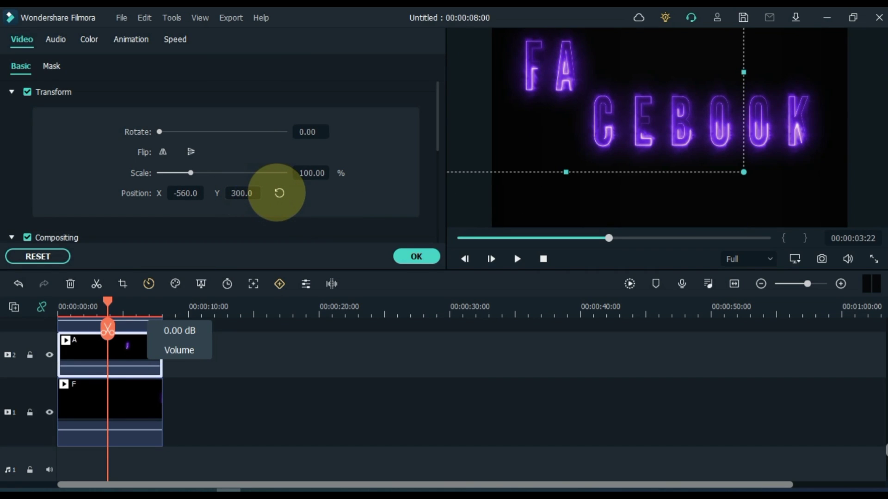
{"action": "left_click", "coordinate": [240, 190]}
{"action": "left_click", "coordinate": [241, 191]}
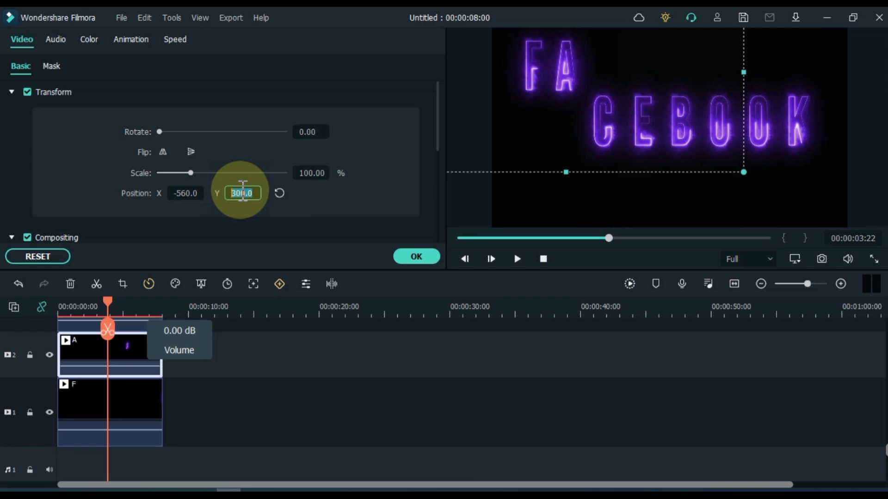
{"action": "key", "text": "ctrl+c"}
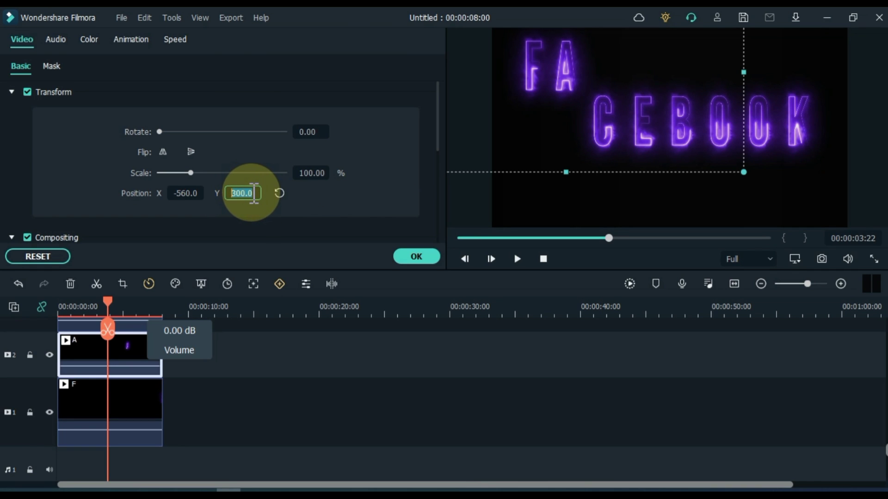
Step: Paste Position Y 300 into the C, E and B letter clips
{"action": "left_click", "coordinate": [132, 359]}
{"action": "key", "text": "ctrl+v"}
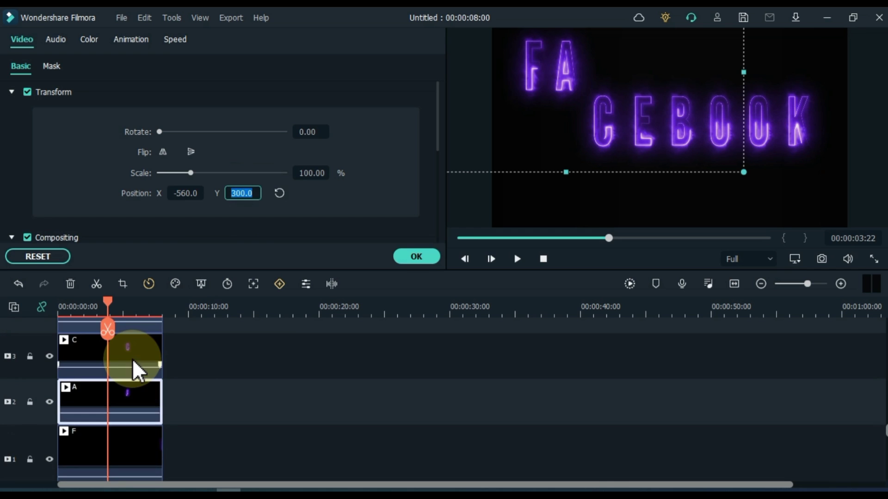
{"action": "key", "text": "ctrl+v"}
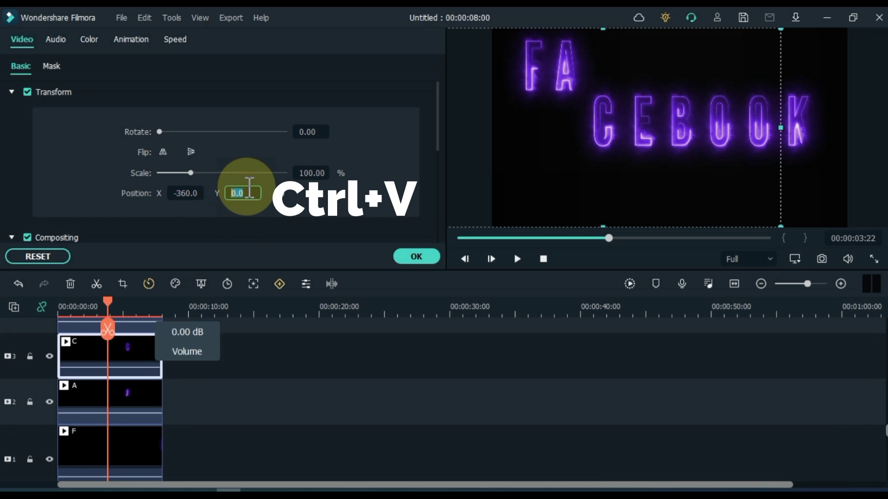
{"action": "left_click", "coordinate": [132, 351]}
{"action": "key", "text": "ctrl+v"}
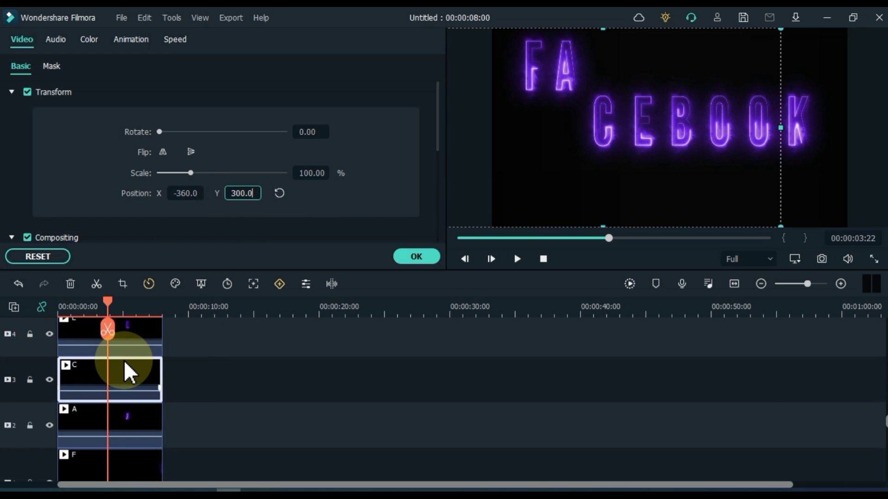
{"action": "left_click", "coordinate": [134, 330]}
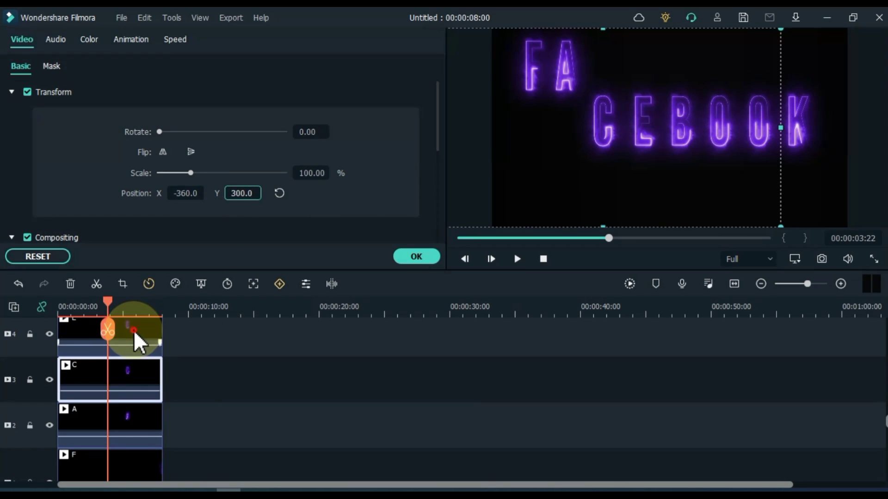
{"action": "scroll", "coordinate": [128, 363], "scroll_direction": "up", "scroll_amount": 2}
{"action": "left_click", "coordinate": [129, 359]}
{"action": "left_click", "coordinate": [238, 192]}
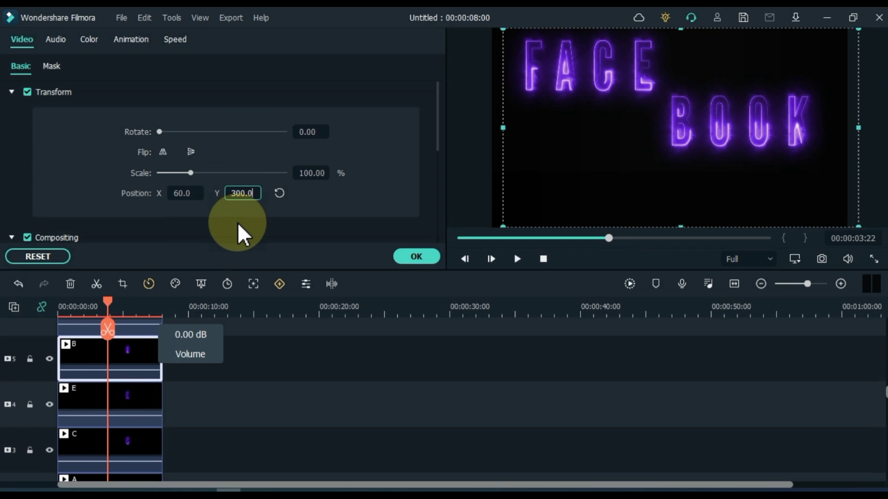
{"action": "key", "text": "ctrl+v"}
Step: Set Position Y to 300 for both O clips and 300.0 for K
{"action": "left_click", "coordinate": [135, 352]}
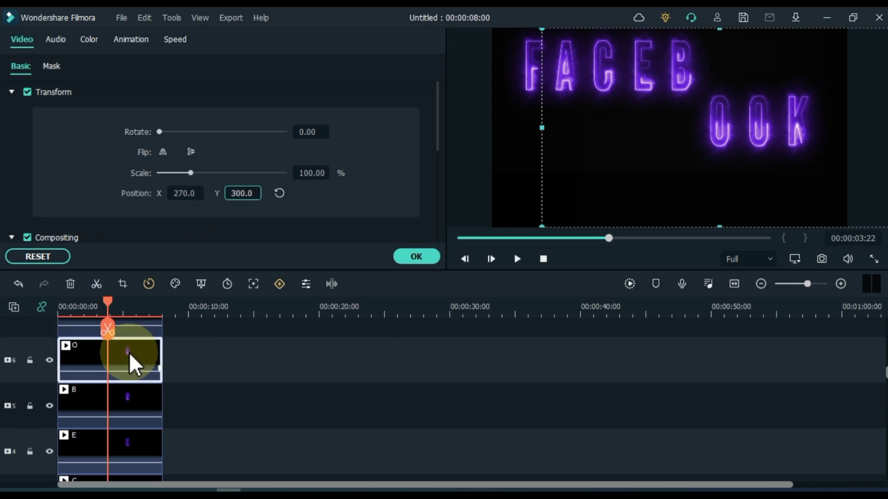
{"action": "scroll", "coordinate": [129, 352], "scroll_direction": "up", "scroll_amount": 1}
{"action": "left_click", "coordinate": [129, 352]}
{"action": "left_click", "coordinate": [237, 193]}
{"action": "type", "text": "300"}
{"action": "scroll", "coordinate": [126, 343], "scroll_direction": "up", "scroll_amount": 1}
{"action": "left_click", "coordinate": [122, 351]}
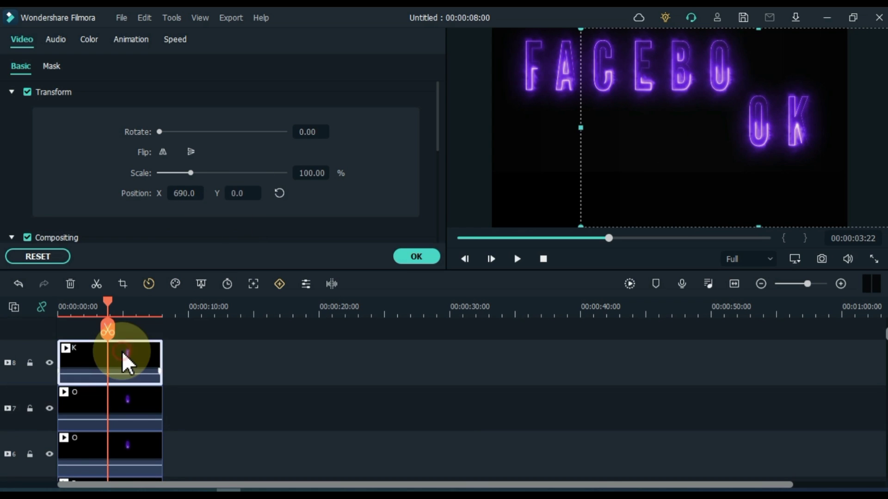
{"action": "left_click", "coordinate": [244, 192]}
{"action": "type", "text": "300.0"}
{"action": "key", "text": "Return"}
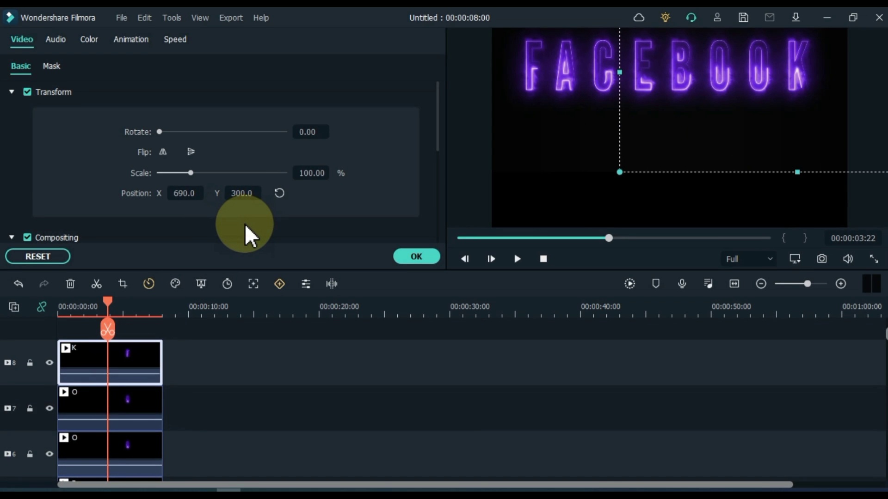
Step: Export the timeline as My Video.mp4 in 1920x1080 MP4 and close the completion window
{"action": "left_click", "coordinate": [405, 257]}
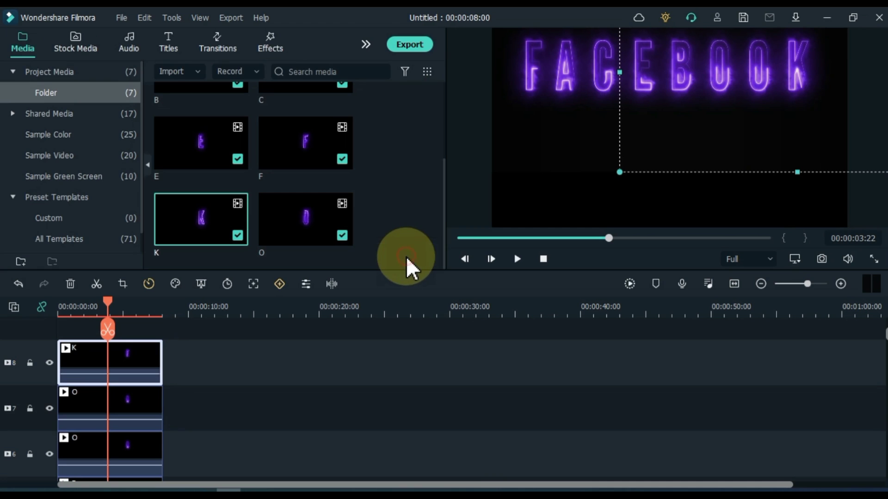
{"action": "key", "text": "ctrl+z"}
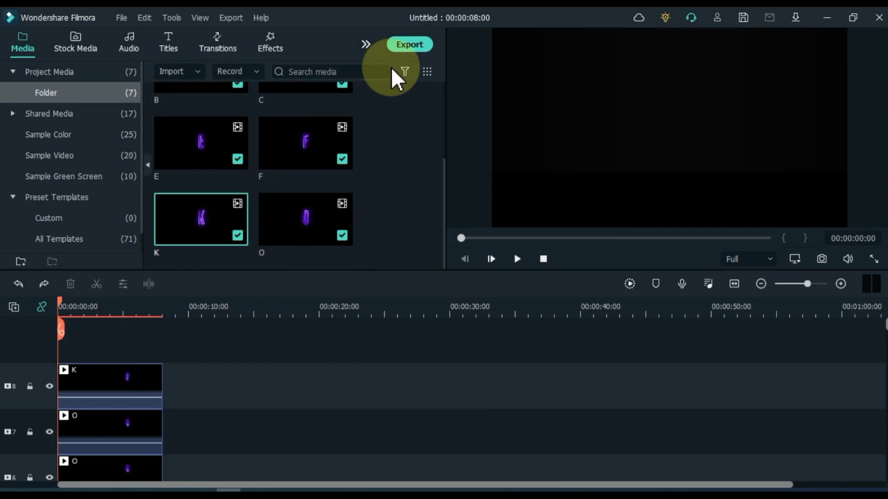
{"action": "left_click", "coordinate": [410, 49]}
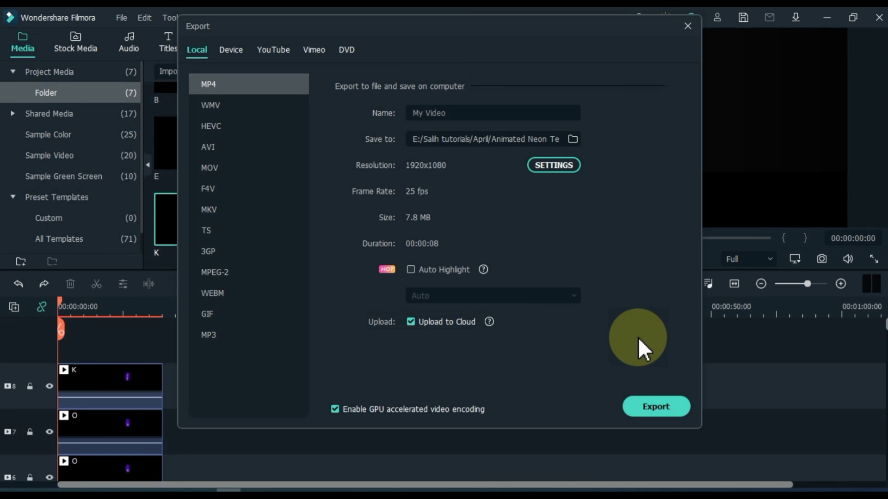
{"action": "left_click", "coordinate": [660, 412]}
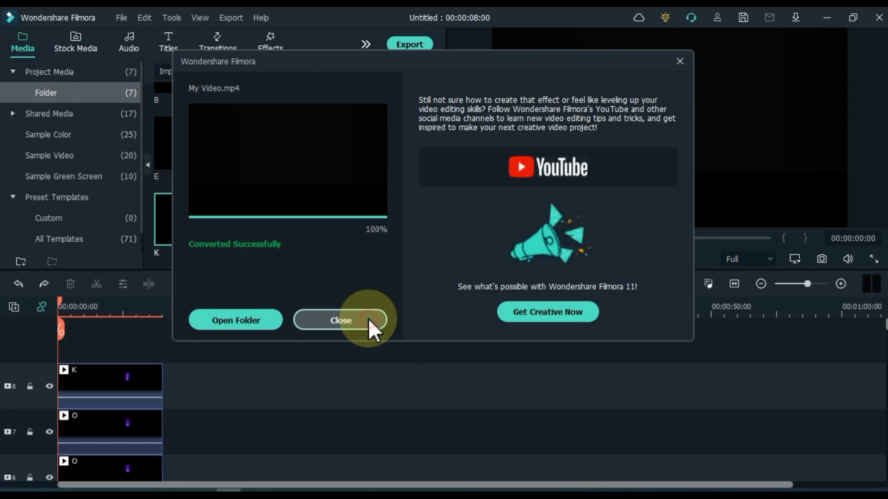
{"action": "left_click", "coordinate": [368, 319]}
Step: Import Sound Effect.mp3, My Video.mp4 and Floor Texture.mp4 from Neon Blue into Filmora's media
{"action": "left_click", "coordinate": [133, 490]}
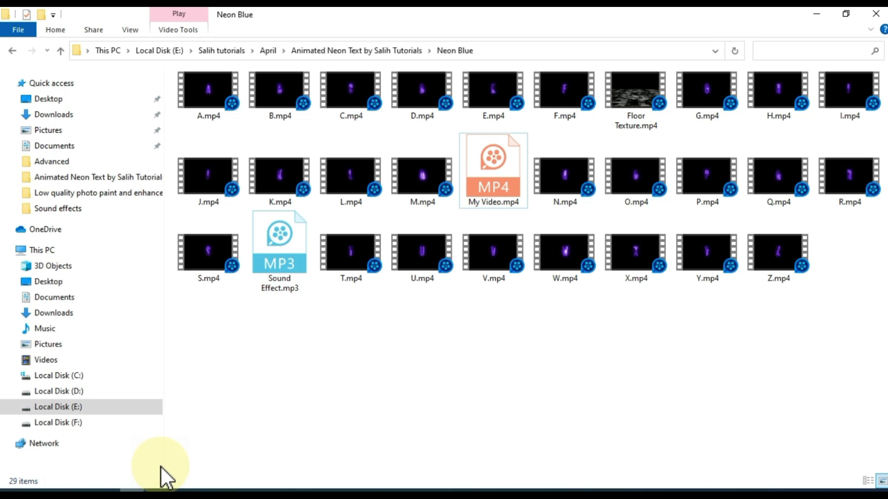
{"action": "left_click", "coordinate": [291, 270]}
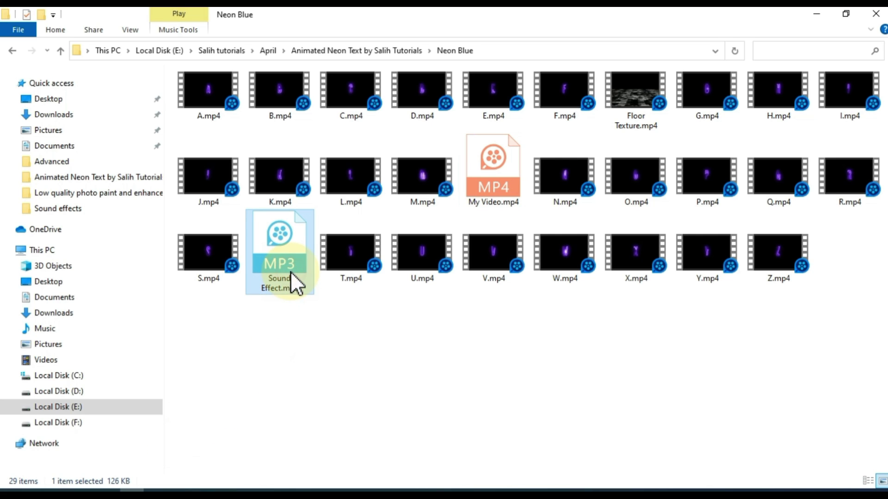
{"action": "left_click", "coordinate": [490, 184], "text": "ctrl"}
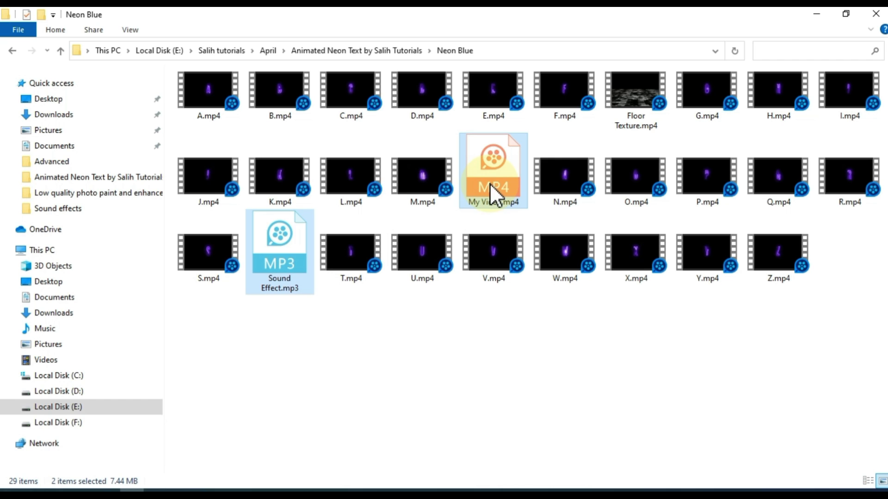
{"action": "left_click", "coordinate": [628, 107], "text": "ctrl"}
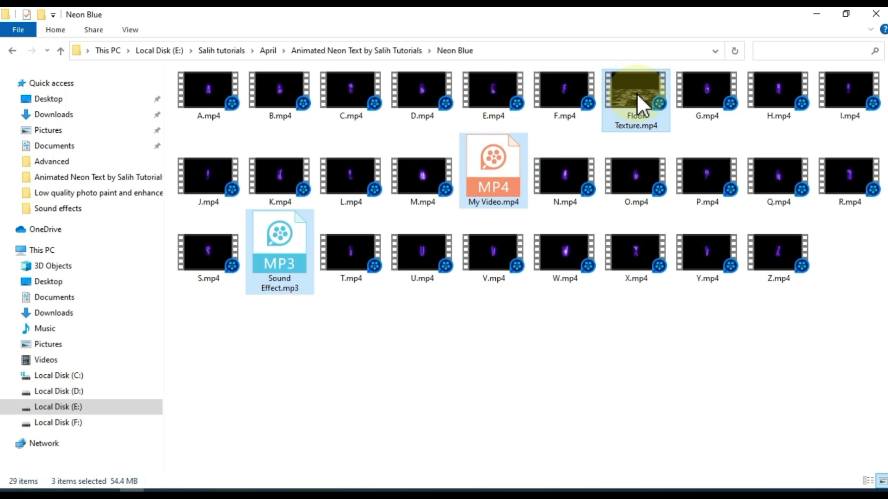
{"action": "left_click_drag", "start_coordinate": [637, 93], "coordinate": [390, 240]}
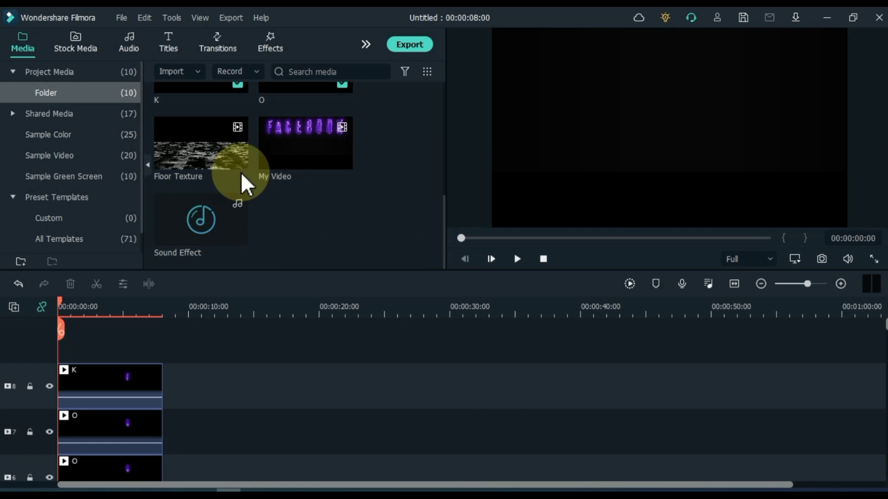
Step: Preview the Floor Texture, My Video and Sound Effect media items
{"action": "double_click", "coordinate": [181, 154]}
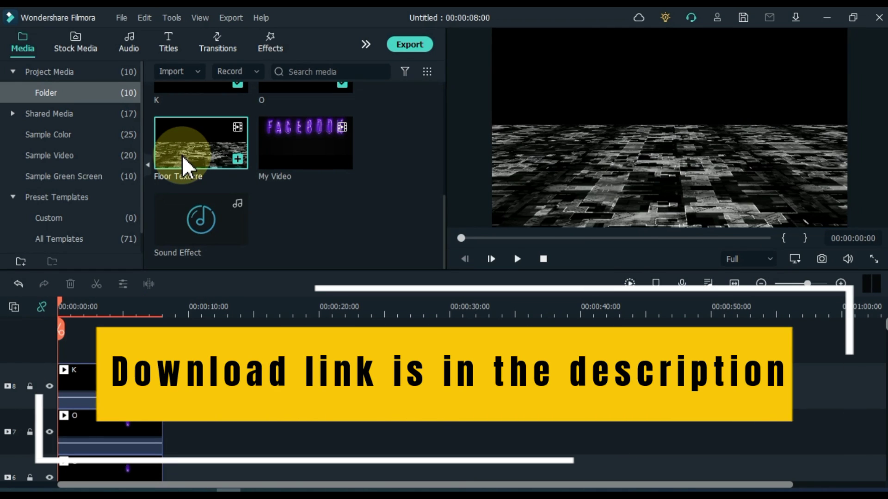
{"action": "double_click", "coordinate": [295, 146]}
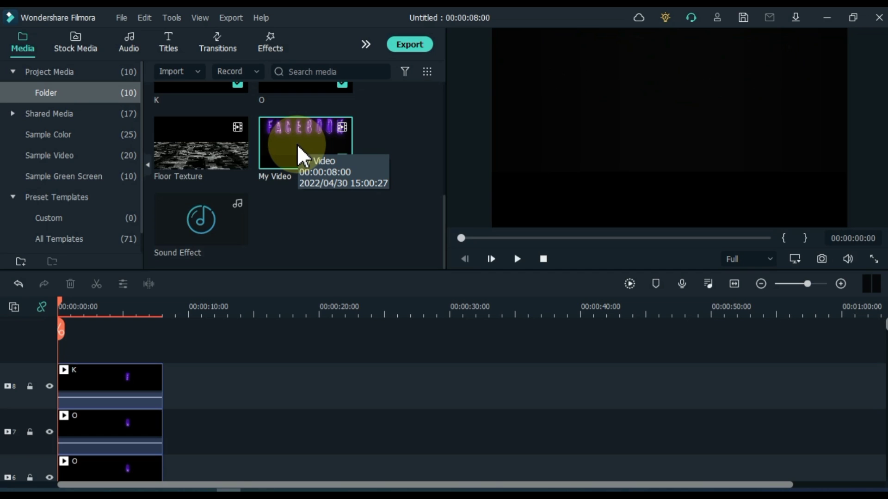
{"action": "double_click", "coordinate": [160, 231]}
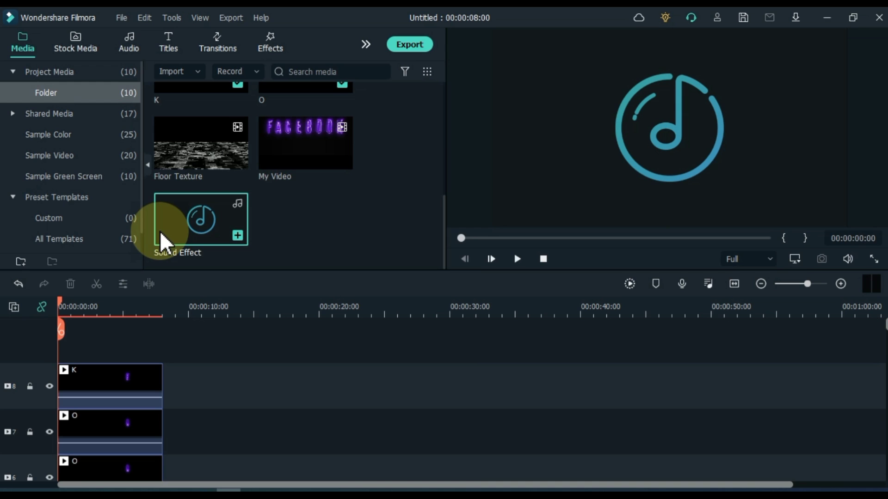
Step: Place My Video on new top track 9 starting at 00:00:00:00
{"action": "key", "text": "ctrl+z"}
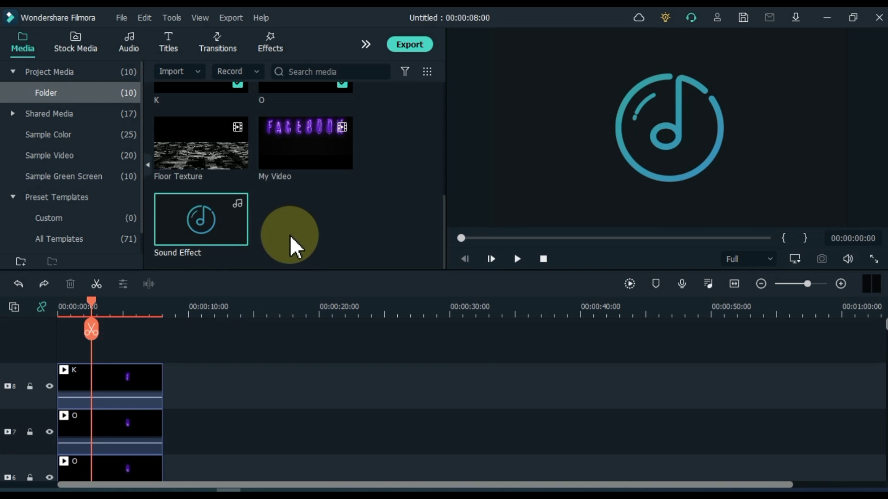
{"action": "left_click", "coordinate": [289, 234]}
{"action": "left_click_drag", "start_coordinate": [300, 157], "coordinate": [61, 346]}
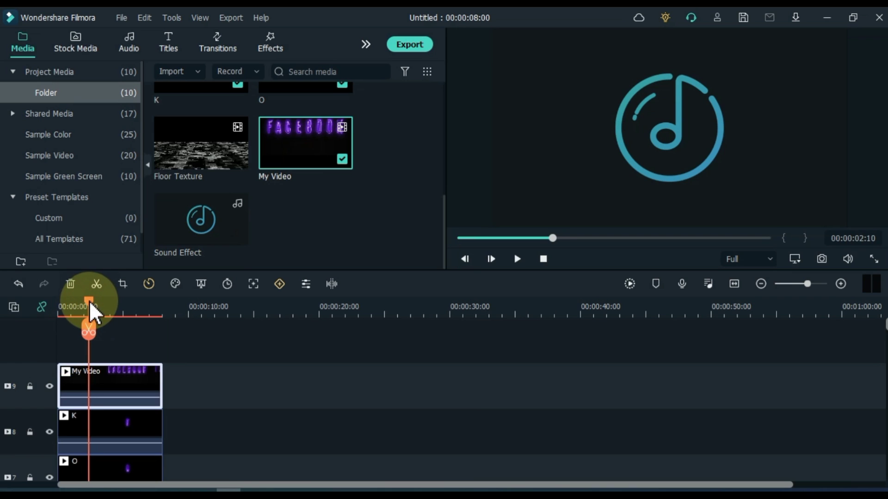
Step: Move the second FACEBOOK copy (My Video) below the original to Position Y -420
{"action": "left_click_drag", "start_coordinate": [90, 301], "coordinate": [103, 303]}
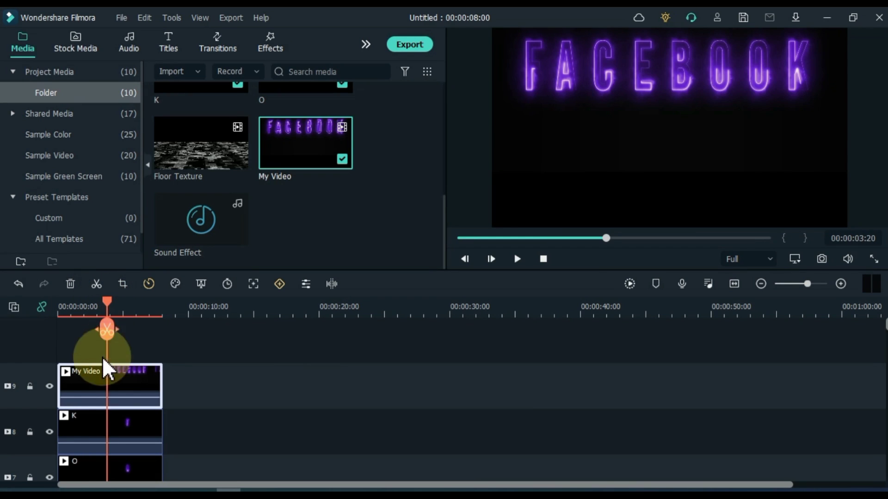
{"action": "double_click", "coordinate": [103, 384]}
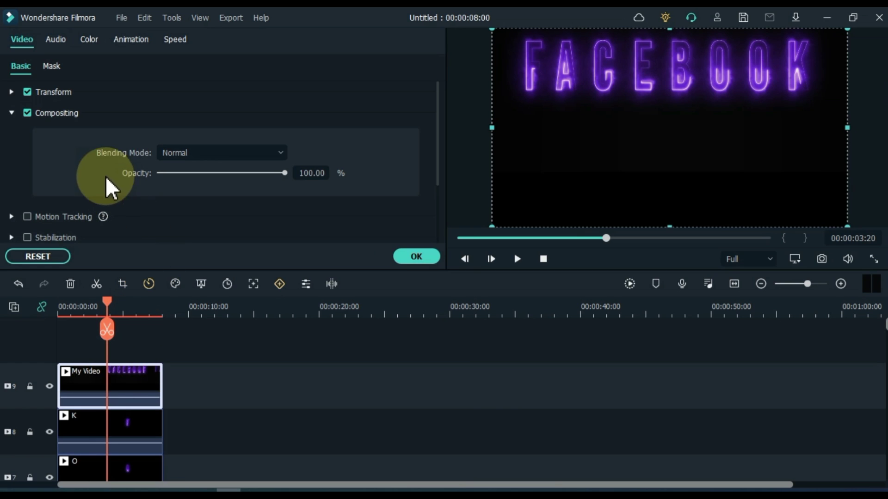
{"action": "left_click", "coordinate": [12, 94]}
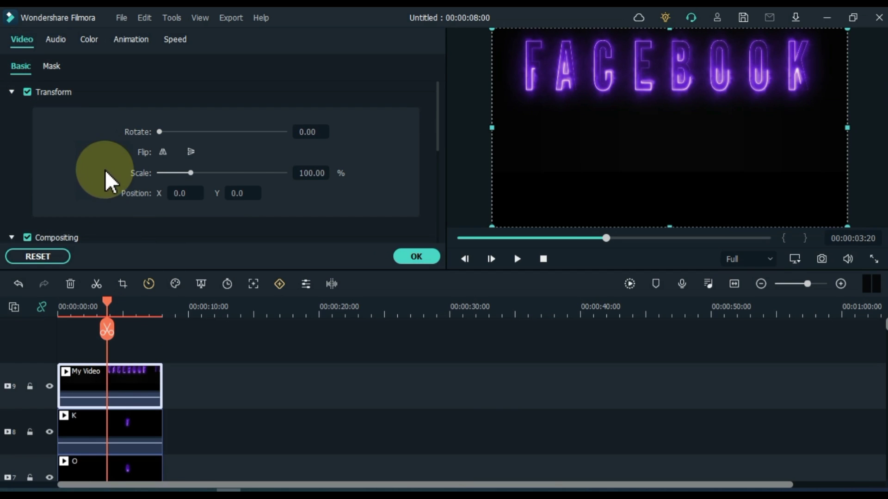
{"action": "left_click_drag", "start_coordinate": [231, 190], "coordinate": [185, 207]}
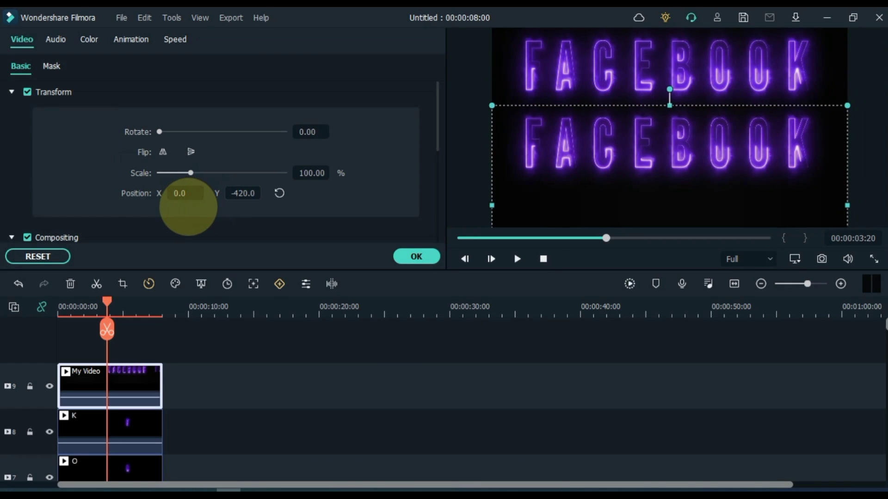
{"action": "left_click", "coordinate": [403, 262]}
{"action": "left_click", "coordinate": [123, 283]}
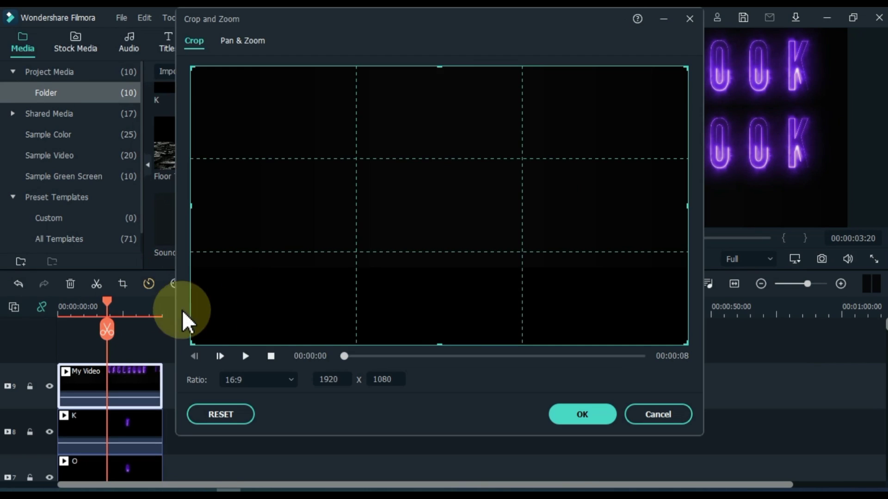
Step: Crop My Video with a Custom ratio to a 1920×451 strip just around the letters
{"action": "left_click", "coordinate": [369, 356]}
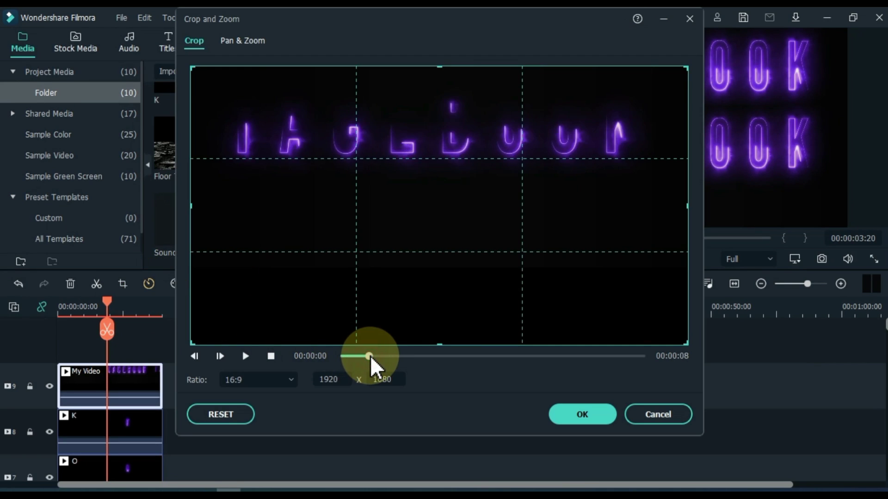
{"action": "left_click", "coordinate": [277, 378]}
{"action": "left_click", "coordinate": [266, 360]}
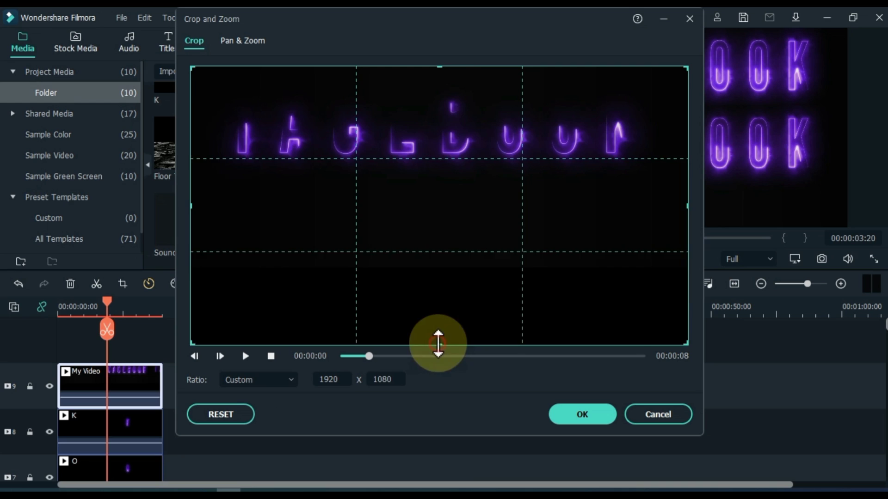
{"action": "left_click_drag", "start_coordinate": [438, 345], "coordinate": [440, 182]}
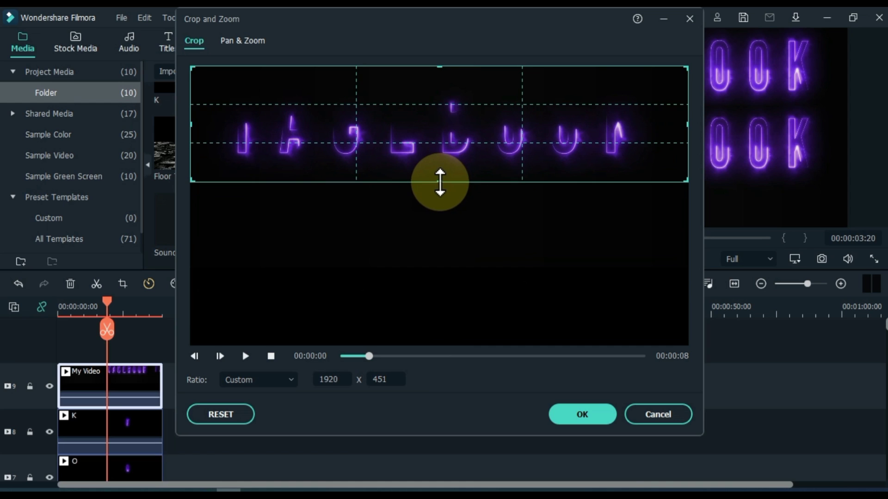
{"action": "left_click", "coordinate": [563, 415]}
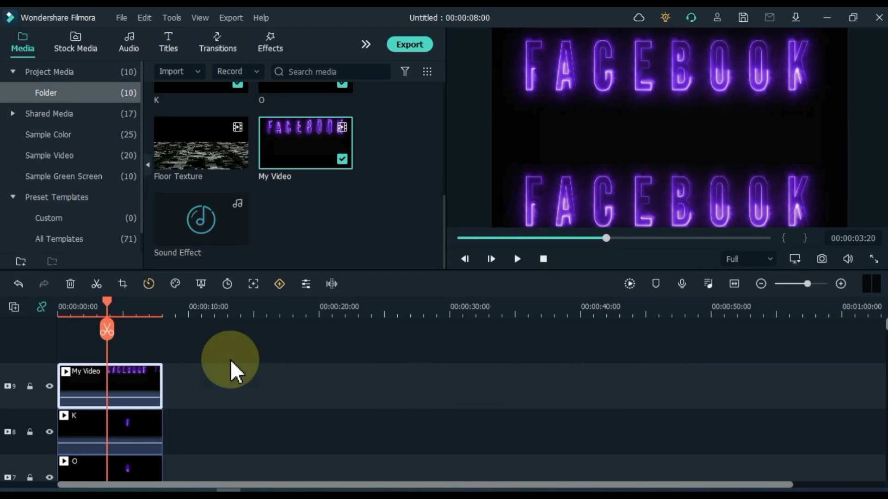
Step: Flip the lower FACEBOOK copy vertically, scale it to 187.99% and set Position Y to -191.6
{"action": "left_click_drag", "start_coordinate": [108, 304], "coordinate": [103, 306]}
{"action": "double_click", "coordinate": [124, 380]}
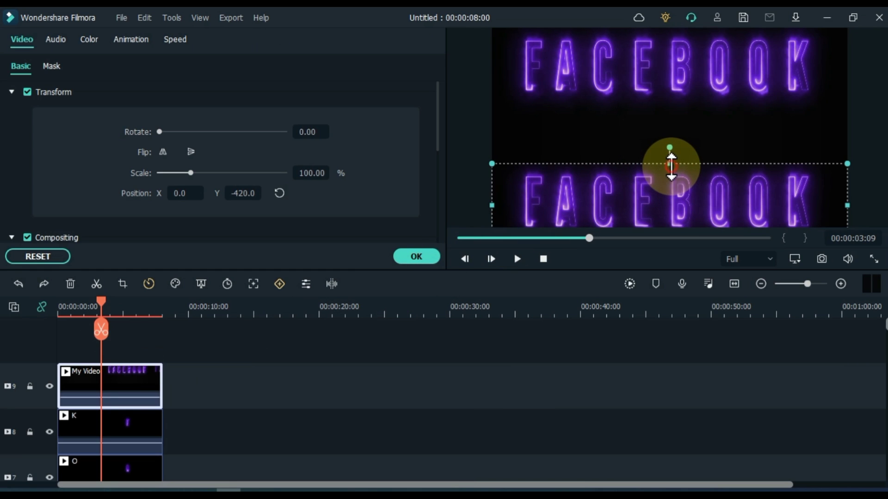
{"action": "left_click_drag", "start_coordinate": [671, 159], "coordinate": [672, 99]}
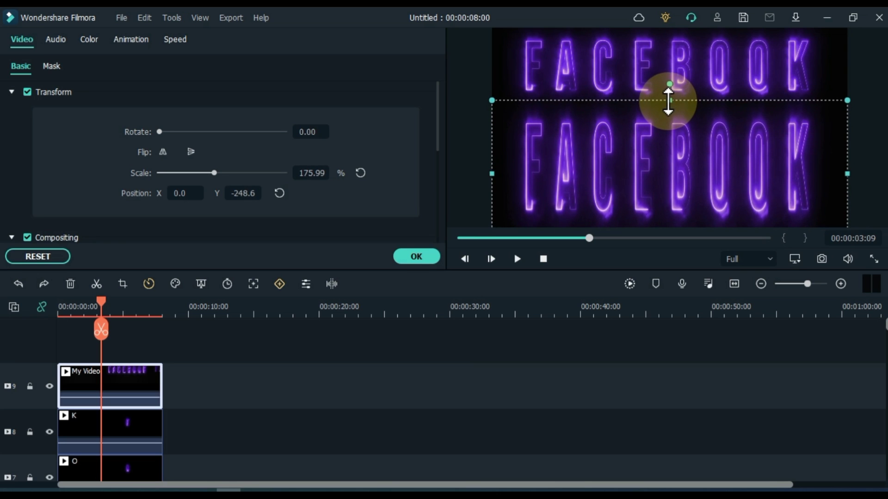
{"action": "left_click", "coordinate": [191, 152]}
{"action": "left_click", "coordinate": [248, 192]}
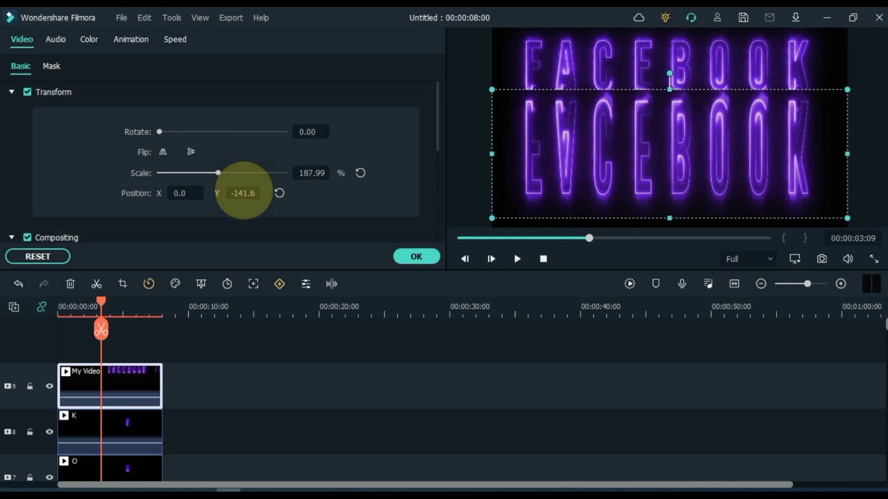
{"action": "left_click_drag", "start_coordinate": [244, 191], "coordinate": [248, 189]}
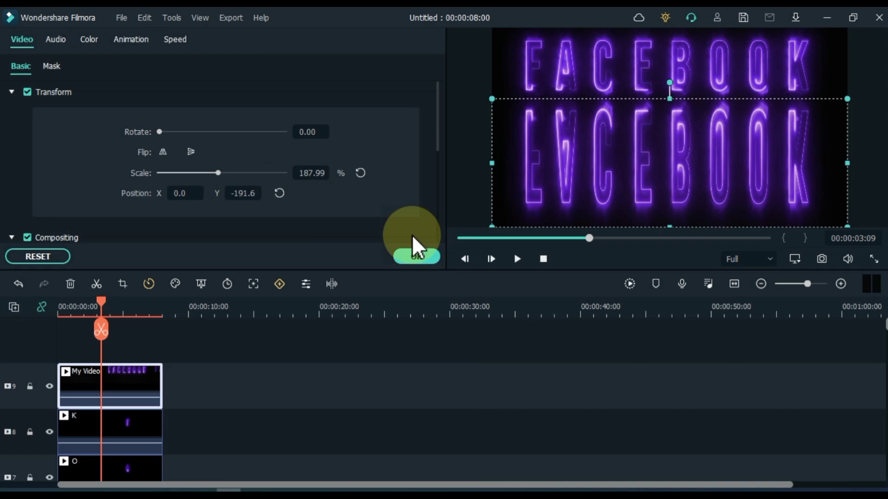
{"action": "left_click", "coordinate": [430, 257]}
{"action": "left_click", "coordinate": [304, 334]}
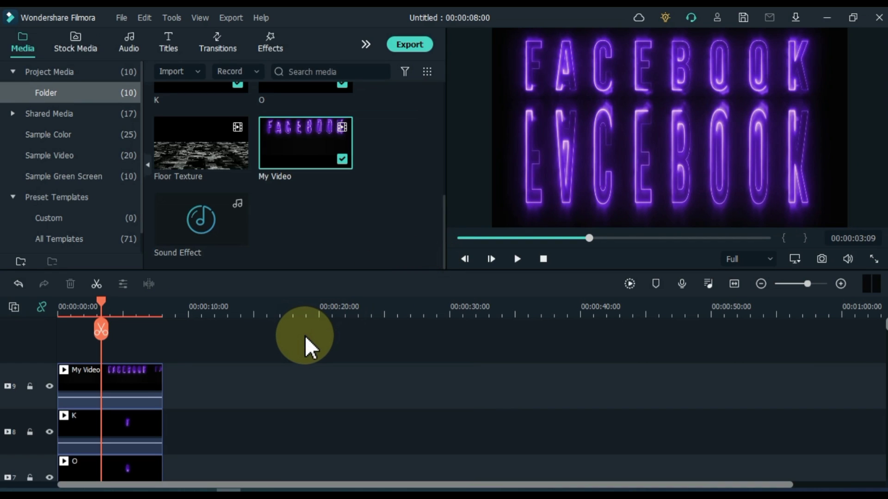
Step: Place the Floor Texture clip on a new track above My Video
{"action": "left_click", "coordinate": [198, 160]}
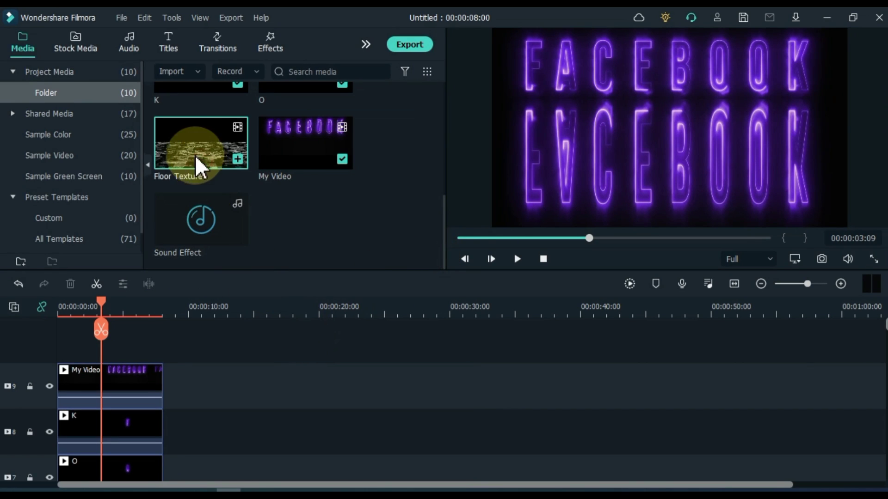
{"action": "left_click_drag", "start_coordinate": [204, 153], "coordinate": [48, 347]}
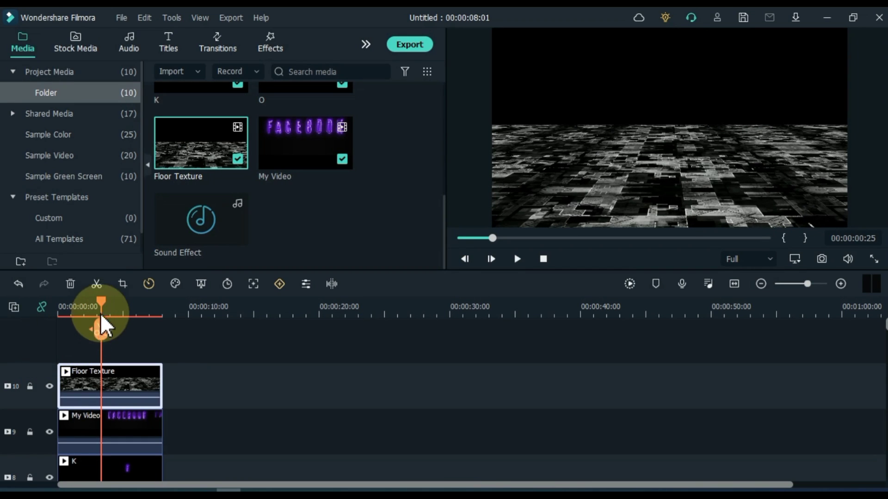
{"action": "mouse_move", "coordinate": [101, 312]}
{"action": "left_mouse_down"}
{"action": "mouse_move", "coordinate": [106, 301]}
{"action": "mouse_move", "coordinate": [96, 300]}
{"action": "left_mouse_up"}
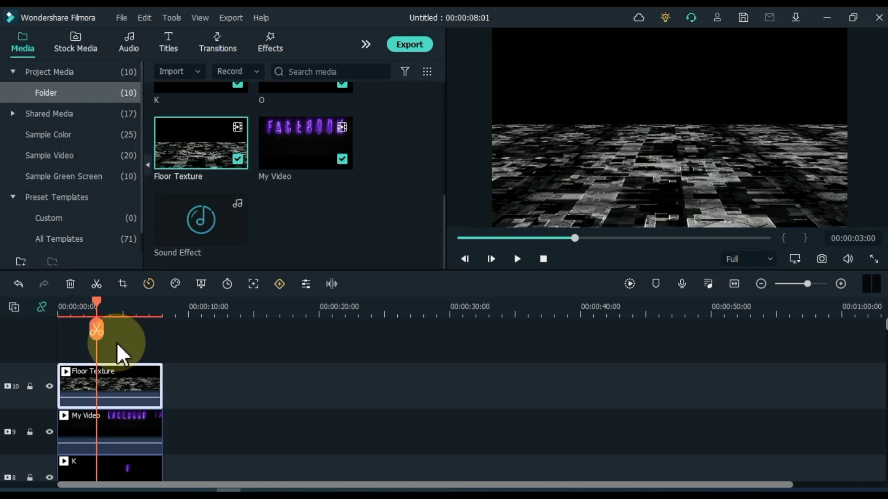
Step: Crop Floor Texture with a Custom ratio to a 2560×735 strip, removing the black sky
{"action": "left_click", "coordinate": [123, 282]}
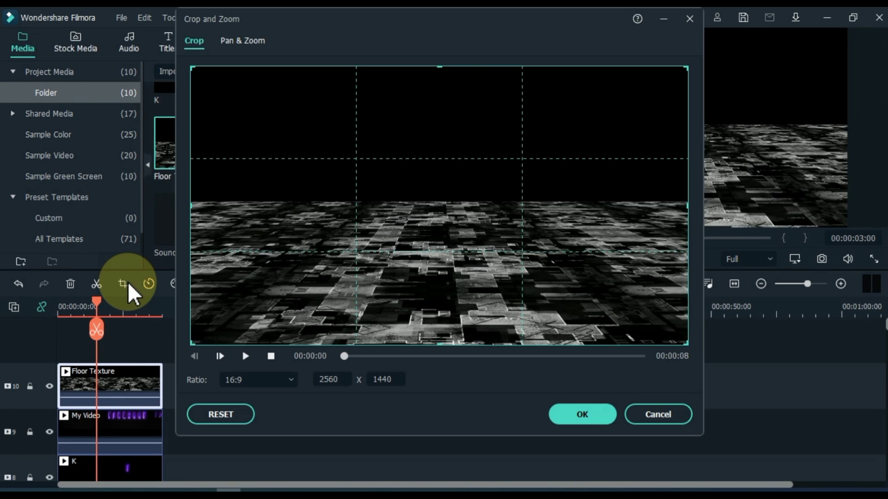
{"action": "left_click", "coordinate": [248, 378]}
{"action": "left_click", "coordinate": [254, 360]}
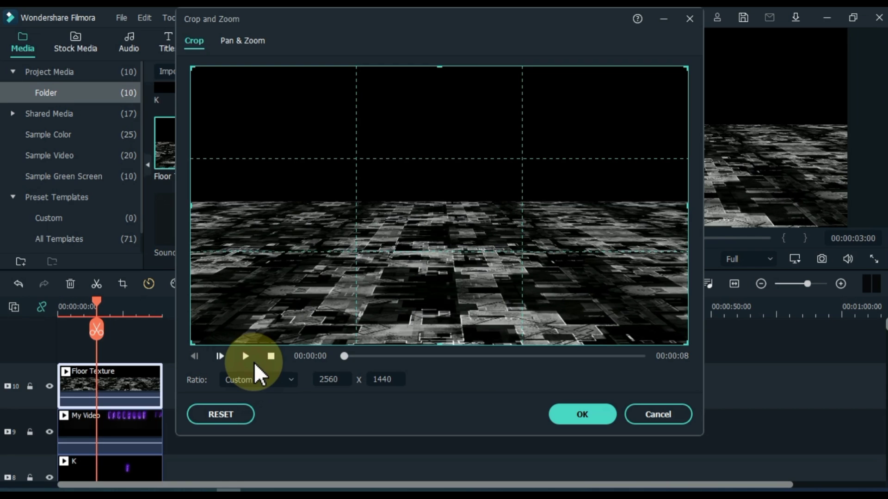
{"action": "left_click_drag", "start_coordinate": [438, 69], "coordinate": [404, 203]}
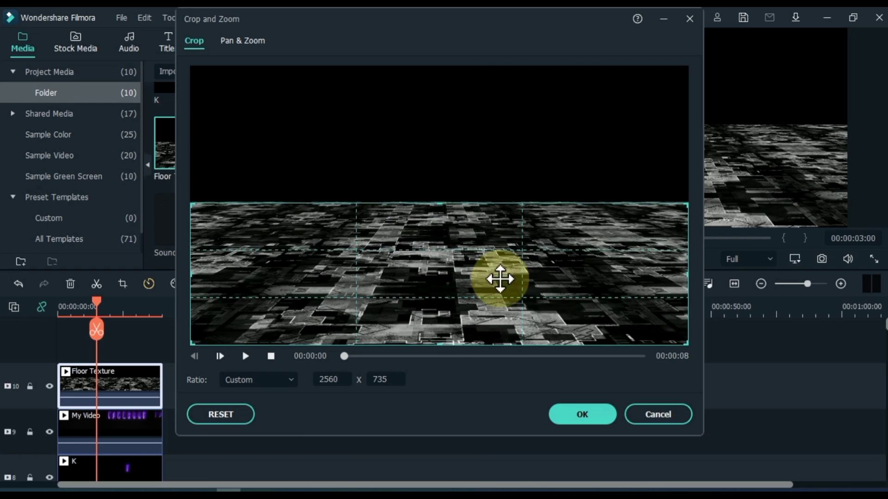
{"action": "left_click", "coordinate": [572, 409]}
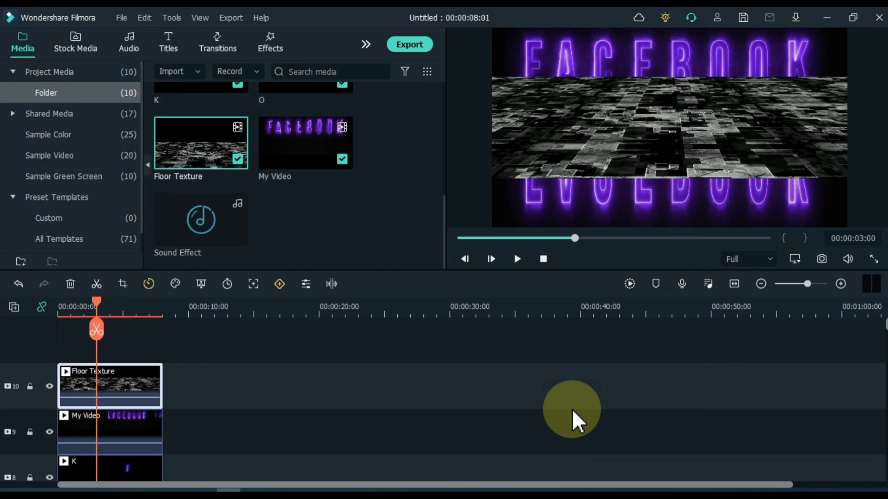
Step: Enlarge the Floor Texture to 124.21% and lower it to Position Y -187.1
{"action": "left_click", "coordinate": [130, 382]}
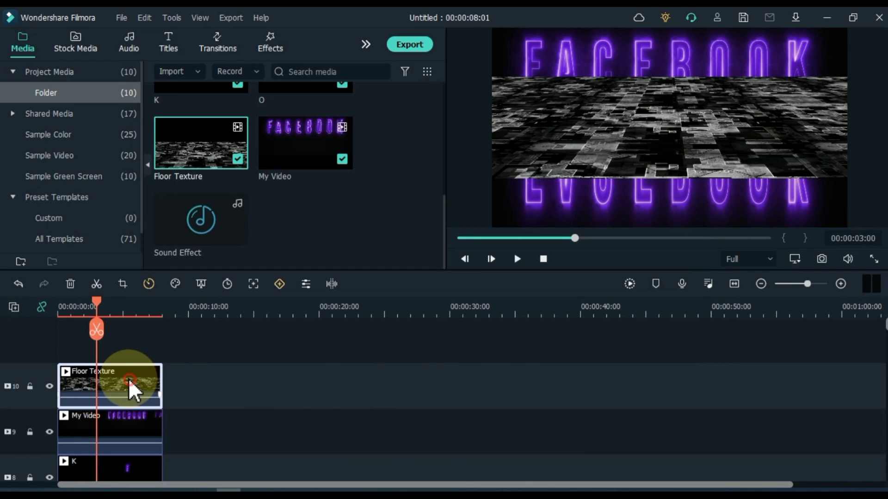
{"action": "double_click", "coordinate": [129, 382]}
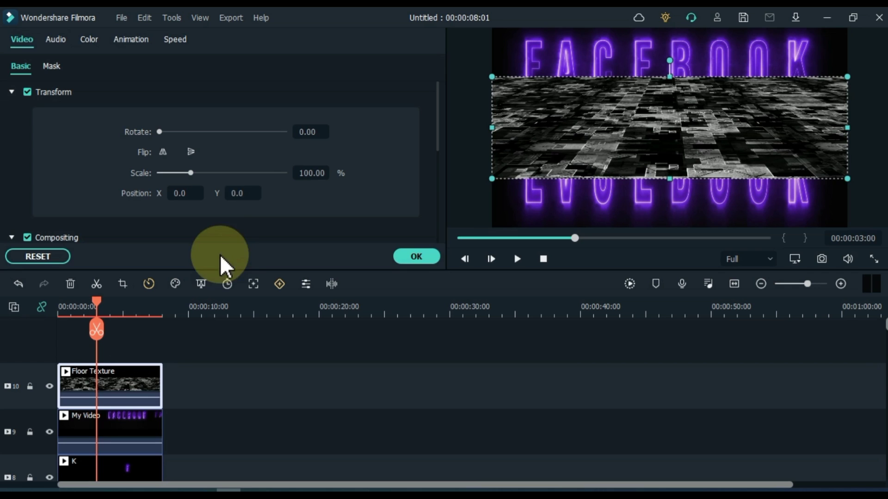
{"action": "mouse_move", "coordinate": [233, 193]}
{"action": "left_mouse_down"}
{"action": "mouse_move", "coordinate": [221, 196]}
{"action": "mouse_move", "coordinate": [235, 197]}
{"action": "left_mouse_up"}
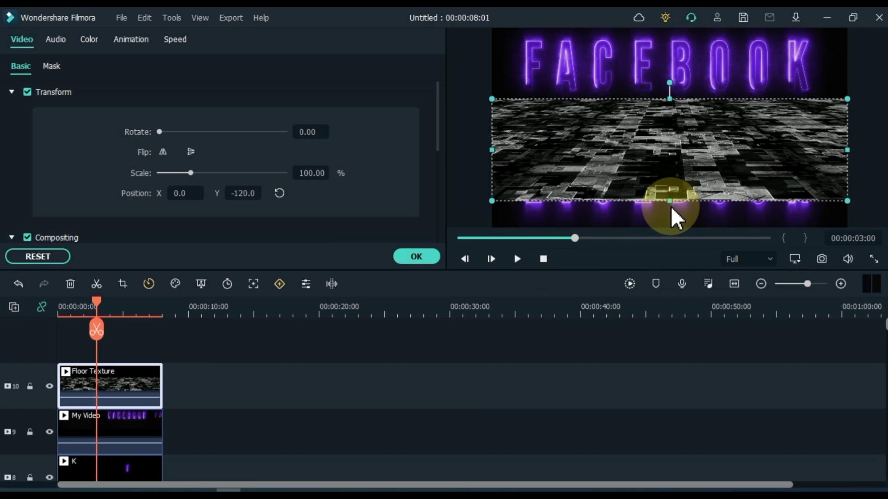
{"action": "left_click_drag", "start_coordinate": [671, 201], "coordinate": [660, 227]}
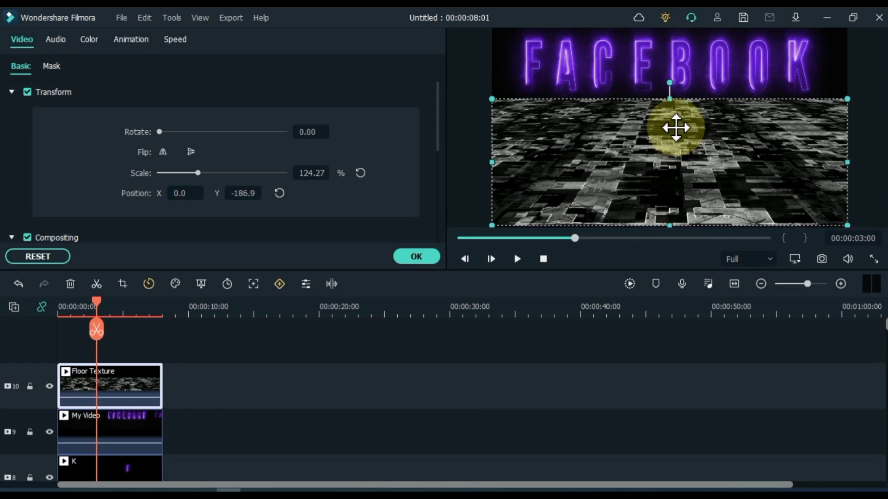
{"action": "left_click_drag", "start_coordinate": [671, 99], "coordinate": [672, 98]}
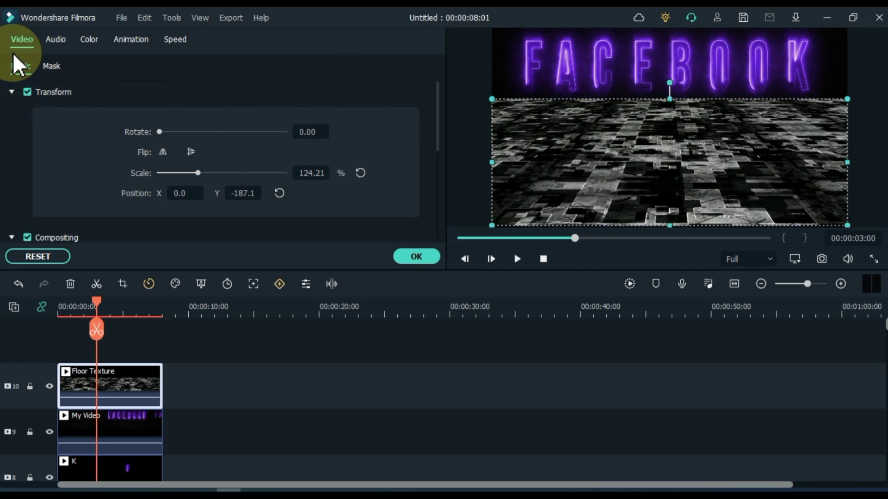
Step: Set the Floor Texture blending mode to Multiply
{"action": "left_click", "coordinate": [11, 92]}
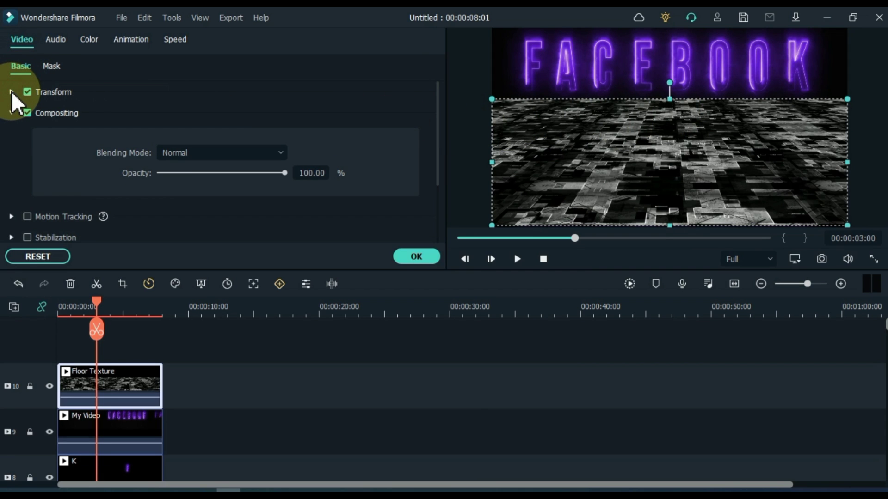
{"action": "left_click", "coordinate": [199, 153]}
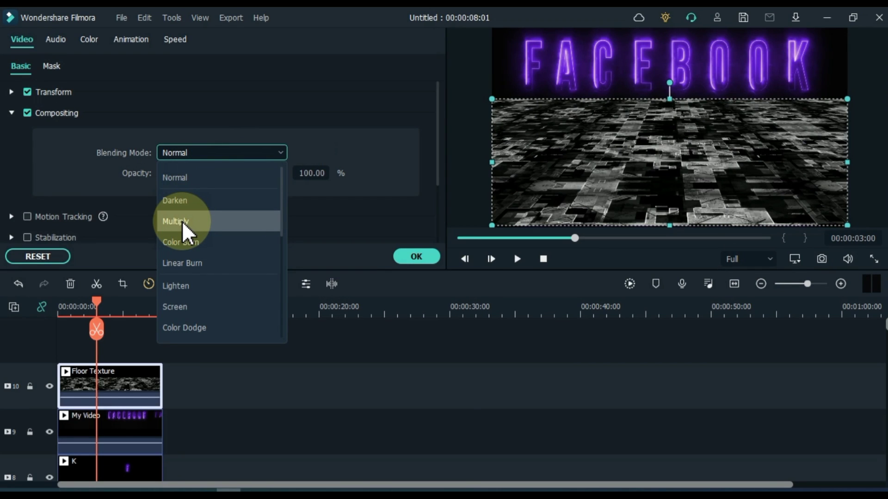
{"action": "left_click", "coordinate": [207, 225]}
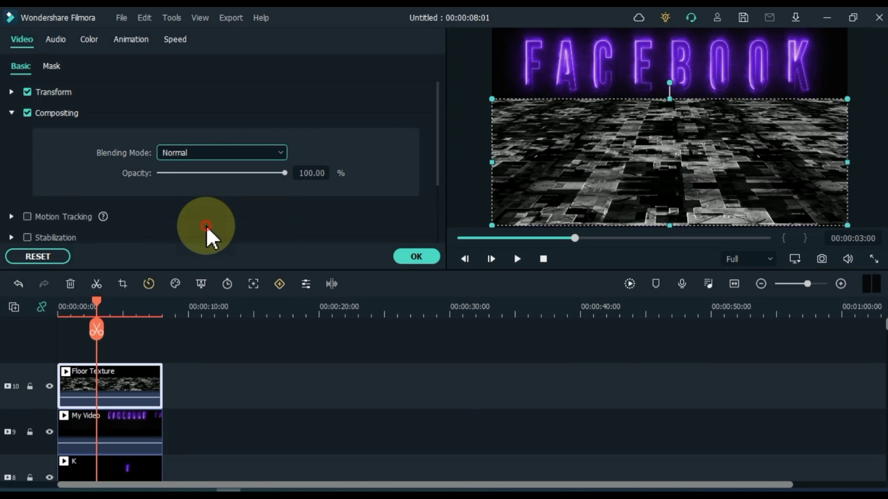
{"action": "left_click", "coordinate": [412, 260]}
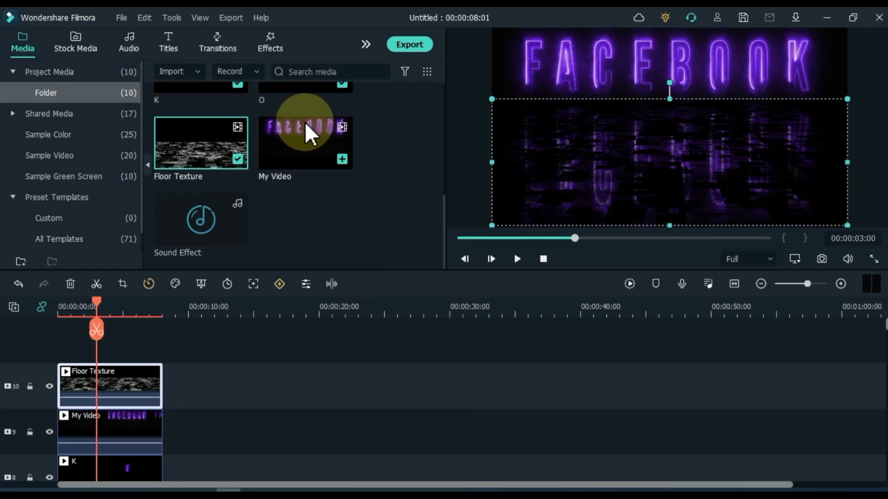
Step: Apply the Blur effect to the My Video reflection clip and return the playhead to the start
{"action": "left_click", "coordinate": [270, 47]}
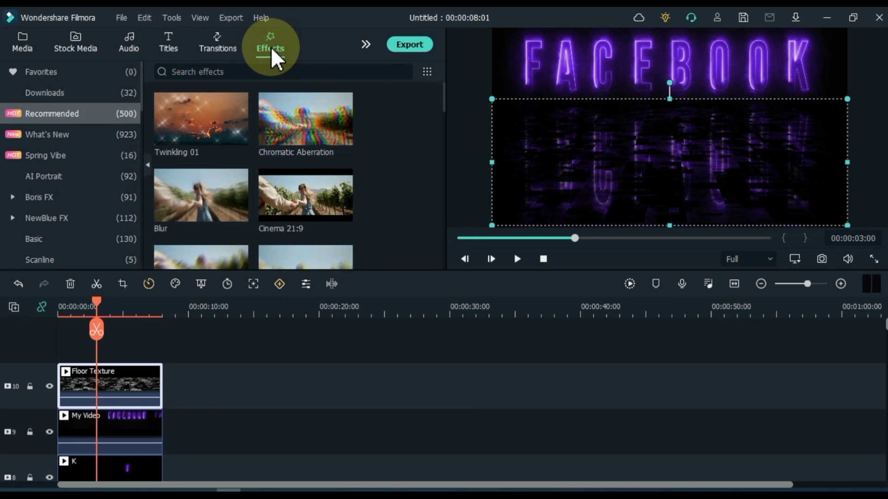
{"action": "left_click", "coordinate": [212, 206]}
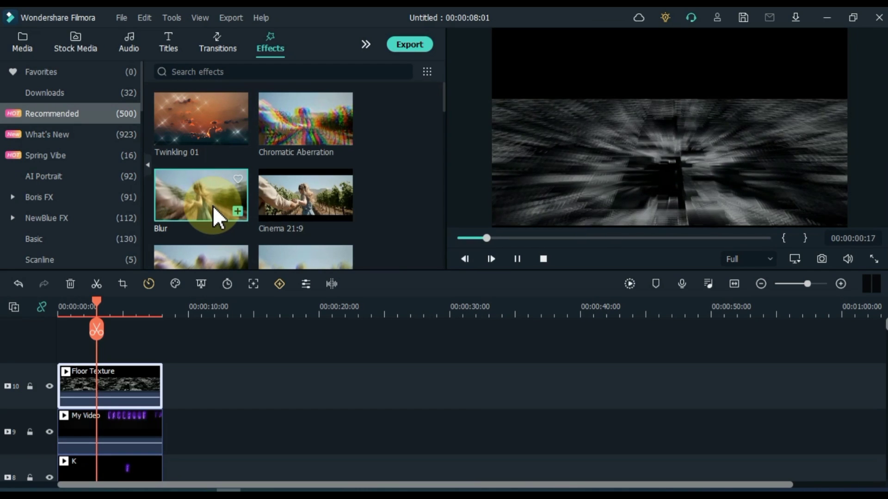
{"action": "mouse_move", "coordinate": [213, 206]}
{"action": "left_mouse_down"}
{"action": "mouse_move", "coordinate": [191, 199]}
{"action": "mouse_move", "coordinate": [198, 230]}
{"action": "mouse_move", "coordinate": [141, 365]}
{"action": "mouse_move", "coordinate": [88, 434]}
{"action": "left_mouse_up"}
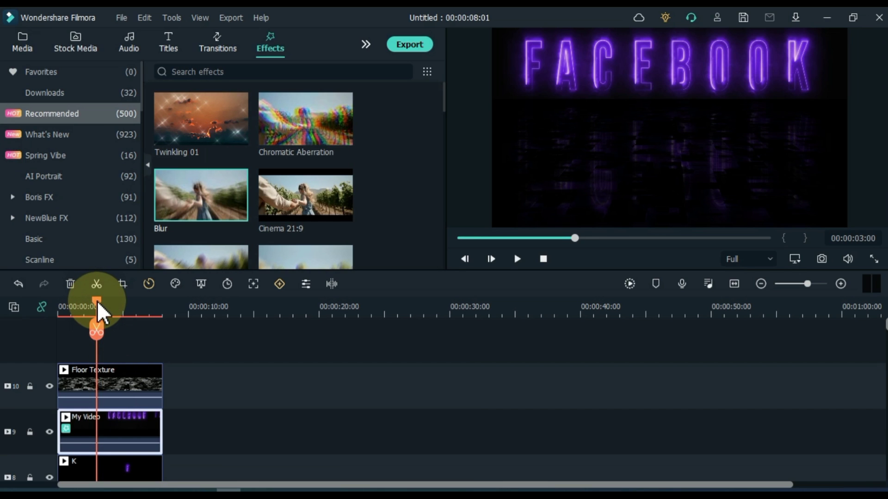
{"action": "left_click_drag", "start_coordinate": [98, 308], "coordinate": [31, 319]}
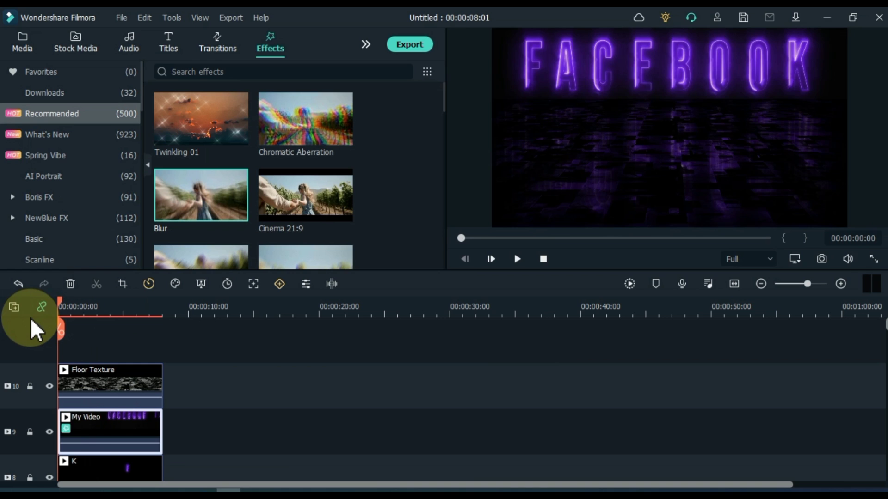
Step: Add the Sound Effect audio to audio track 1 at the timeline start and play the composition
{"action": "left_click", "coordinate": [20, 44]}
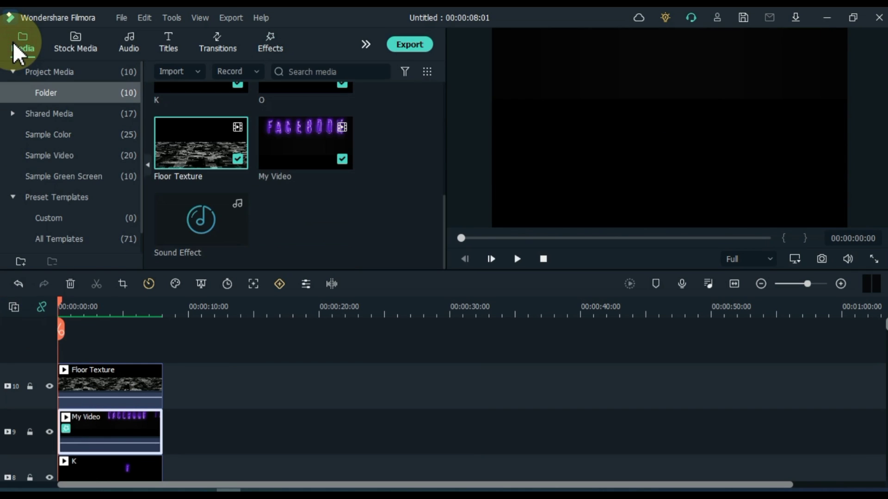
{"action": "mouse_move", "coordinate": [231, 240]}
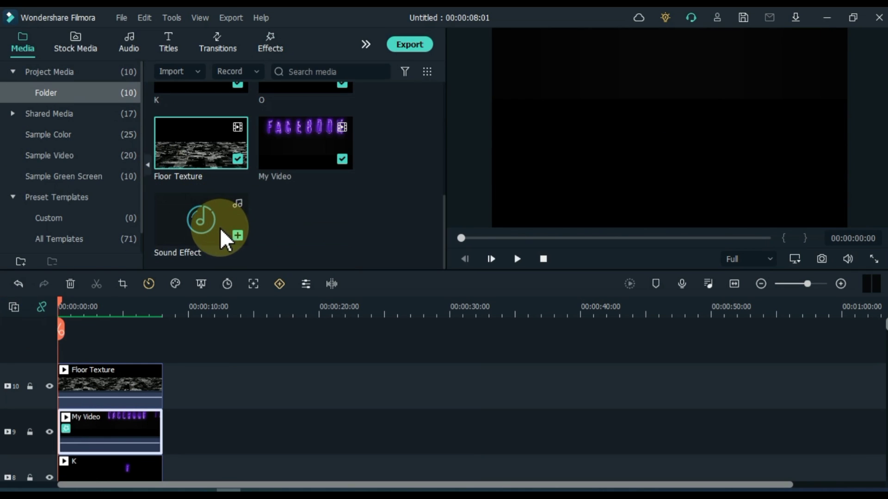
{"action": "left_click_drag", "start_coordinate": [221, 231], "coordinate": [60, 425]}
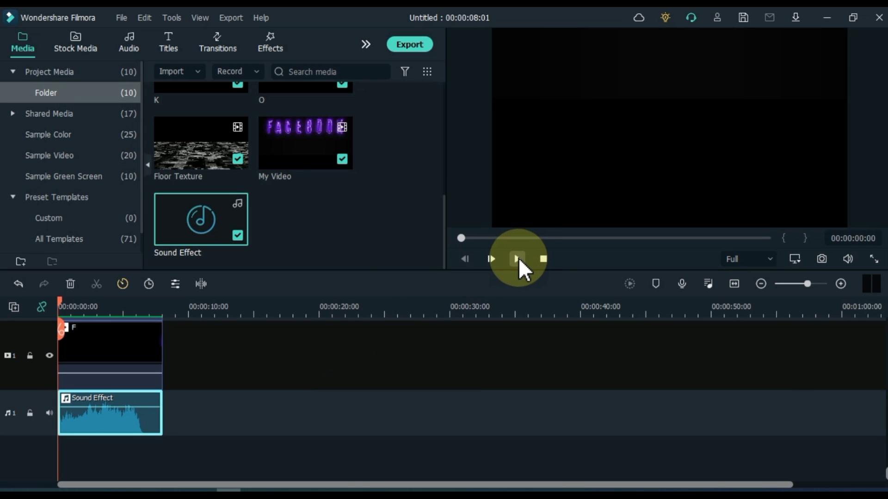
{"action": "left_click", "coordinate": [517, 259]}
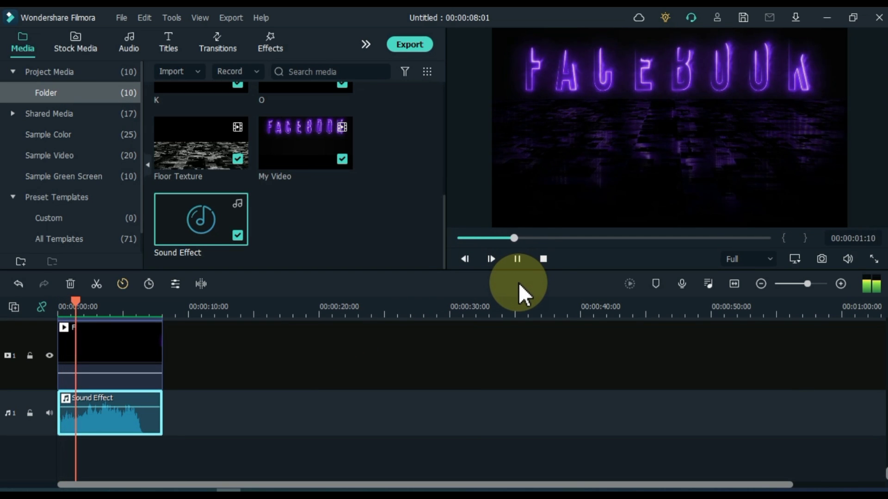